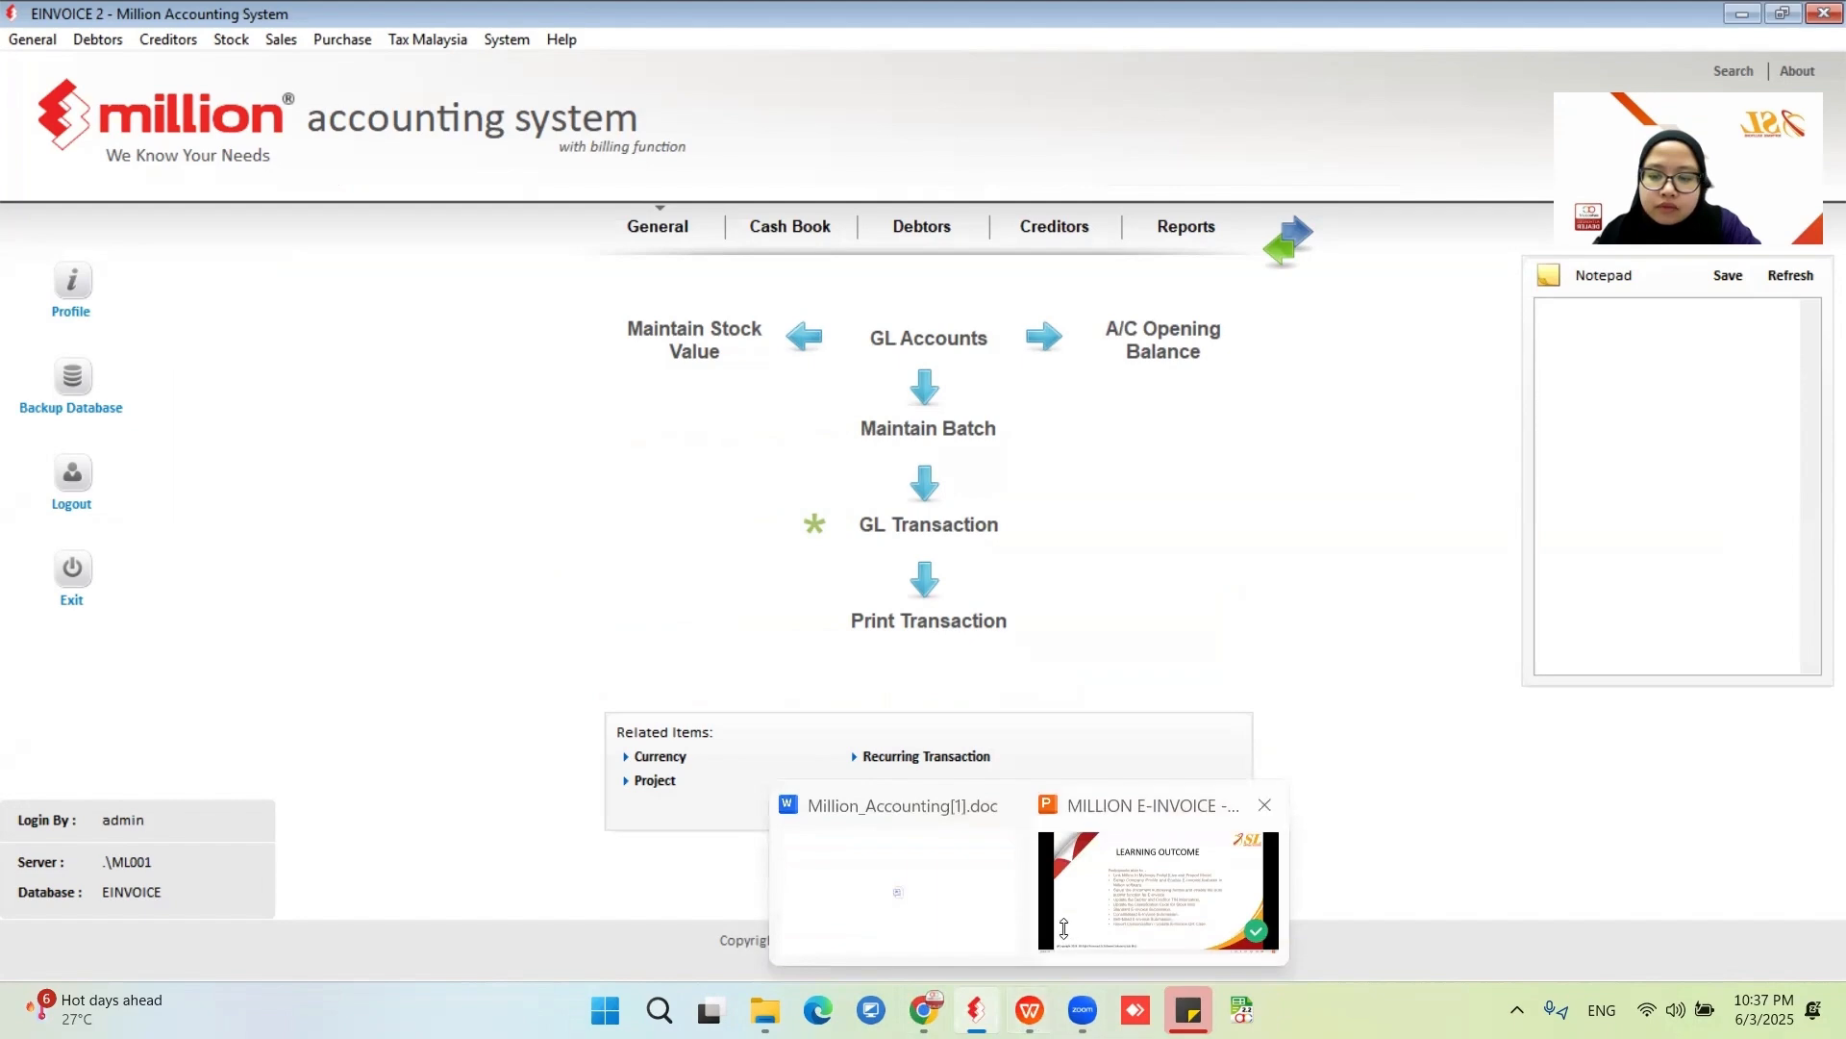
- Switch to the Million_Accounting[1].doc workbook and read the Maintain Company Profile section with its General Setup illustration
{"action": "left_click", "coordinate": [1159, 890]}
{"action": "left_click", "coordinate": [283, 37]}
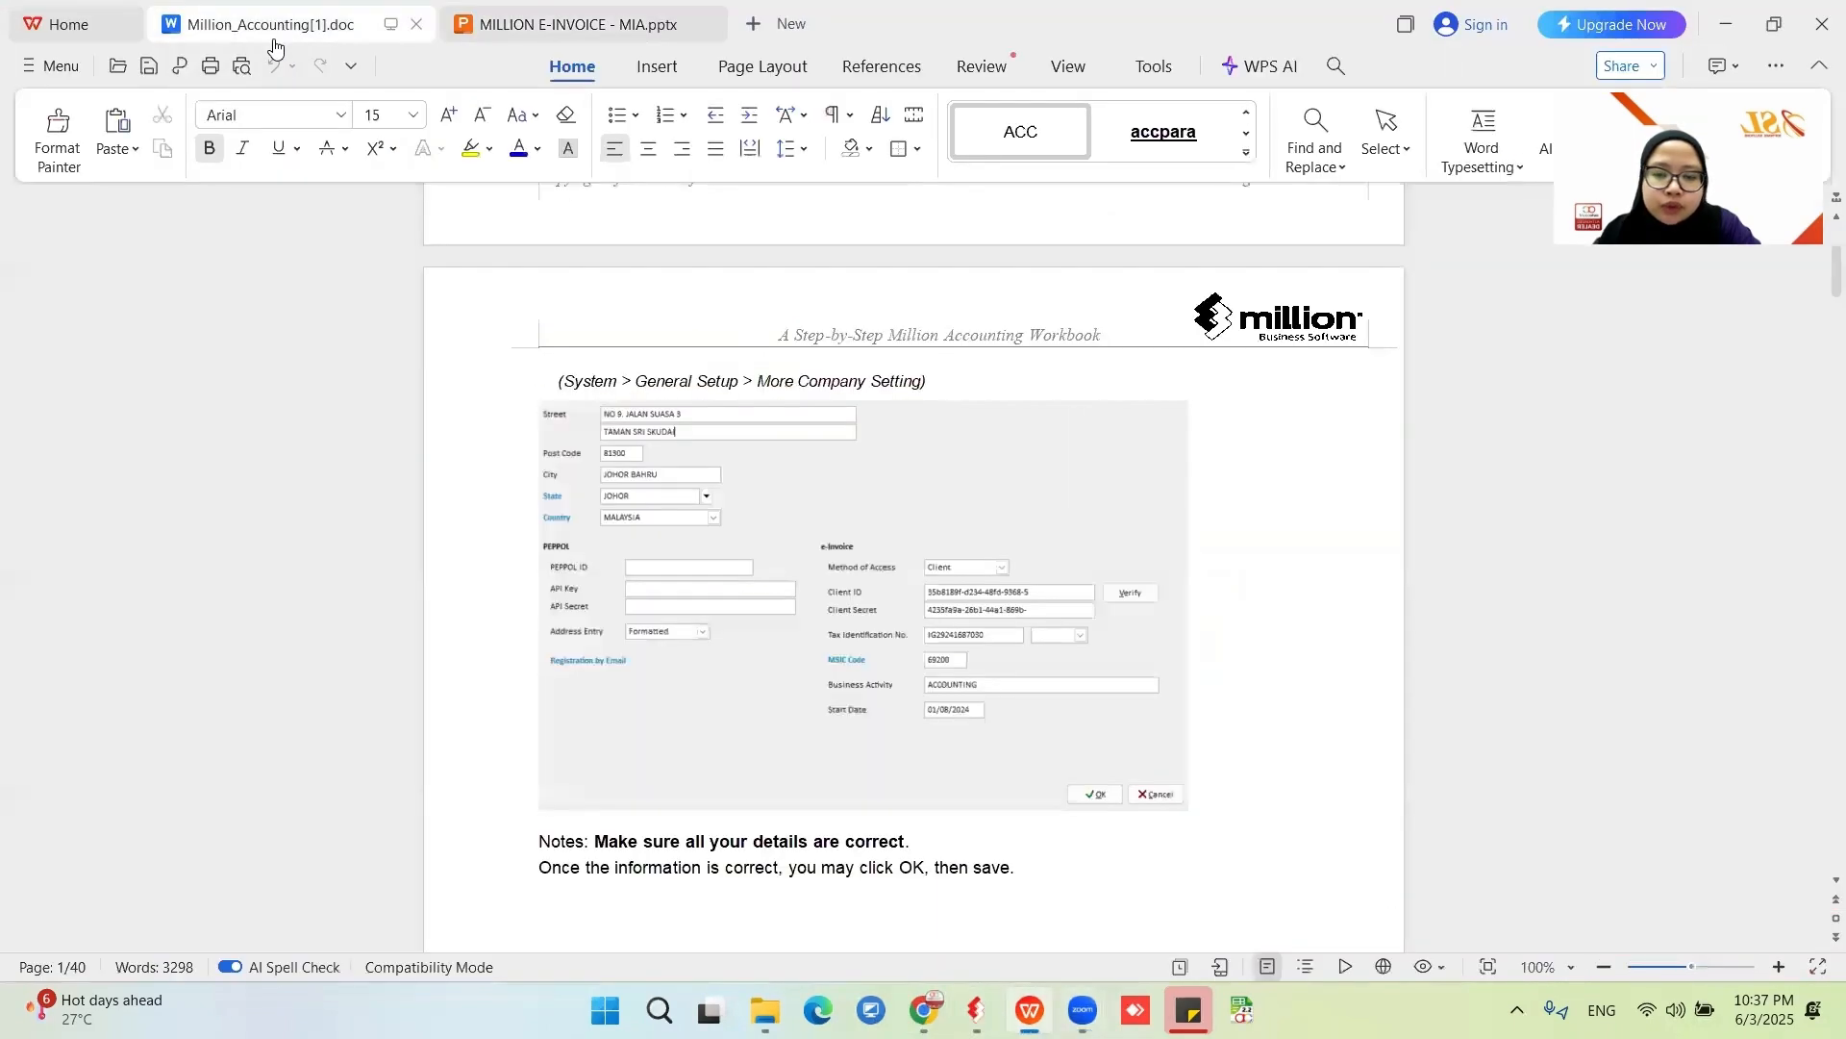
{"action": "scroll", "coordinate": [892, 587], "scroll_direction": "up", "scroll_amount": 10}
{"action": "scroll", "coordinate": [893, 586], "scroll_direction": "down", "scroll_amount": 2}
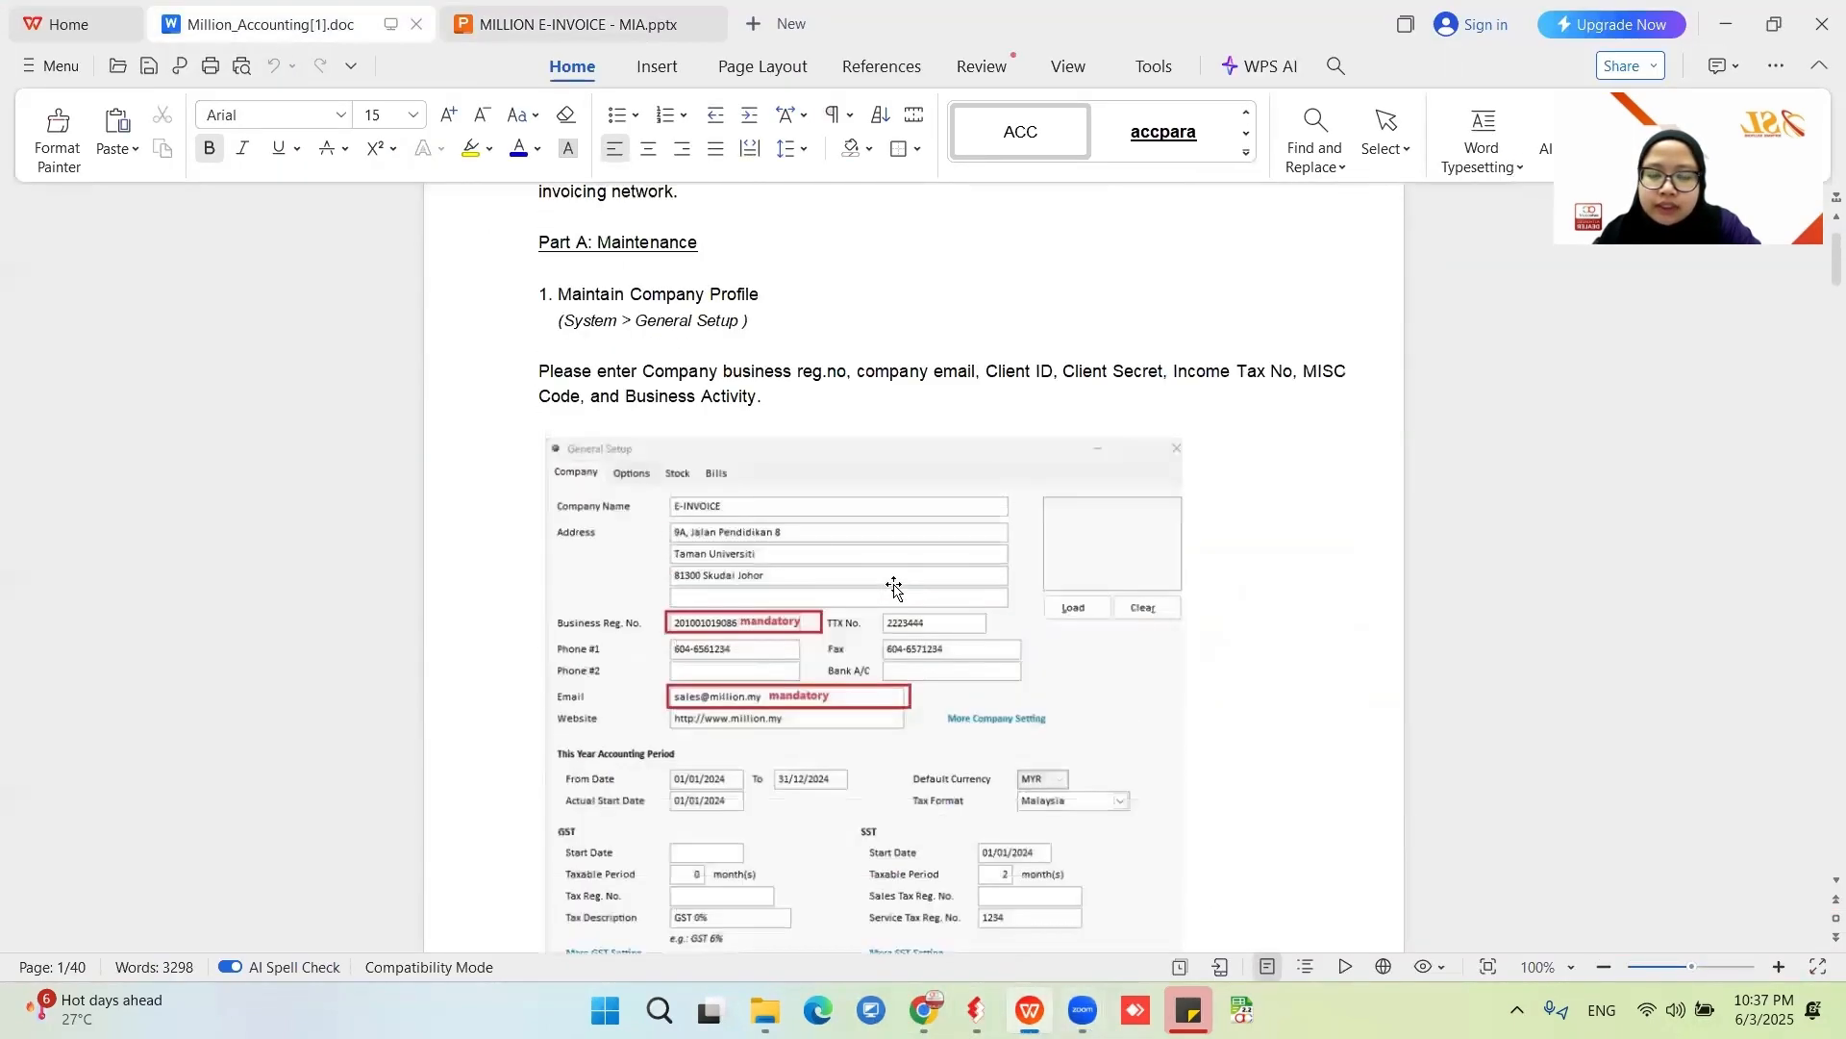
{"action": "scroll", "coordinate": [886, 586], "scroll_direction": "up", "scroll_amount": 3}
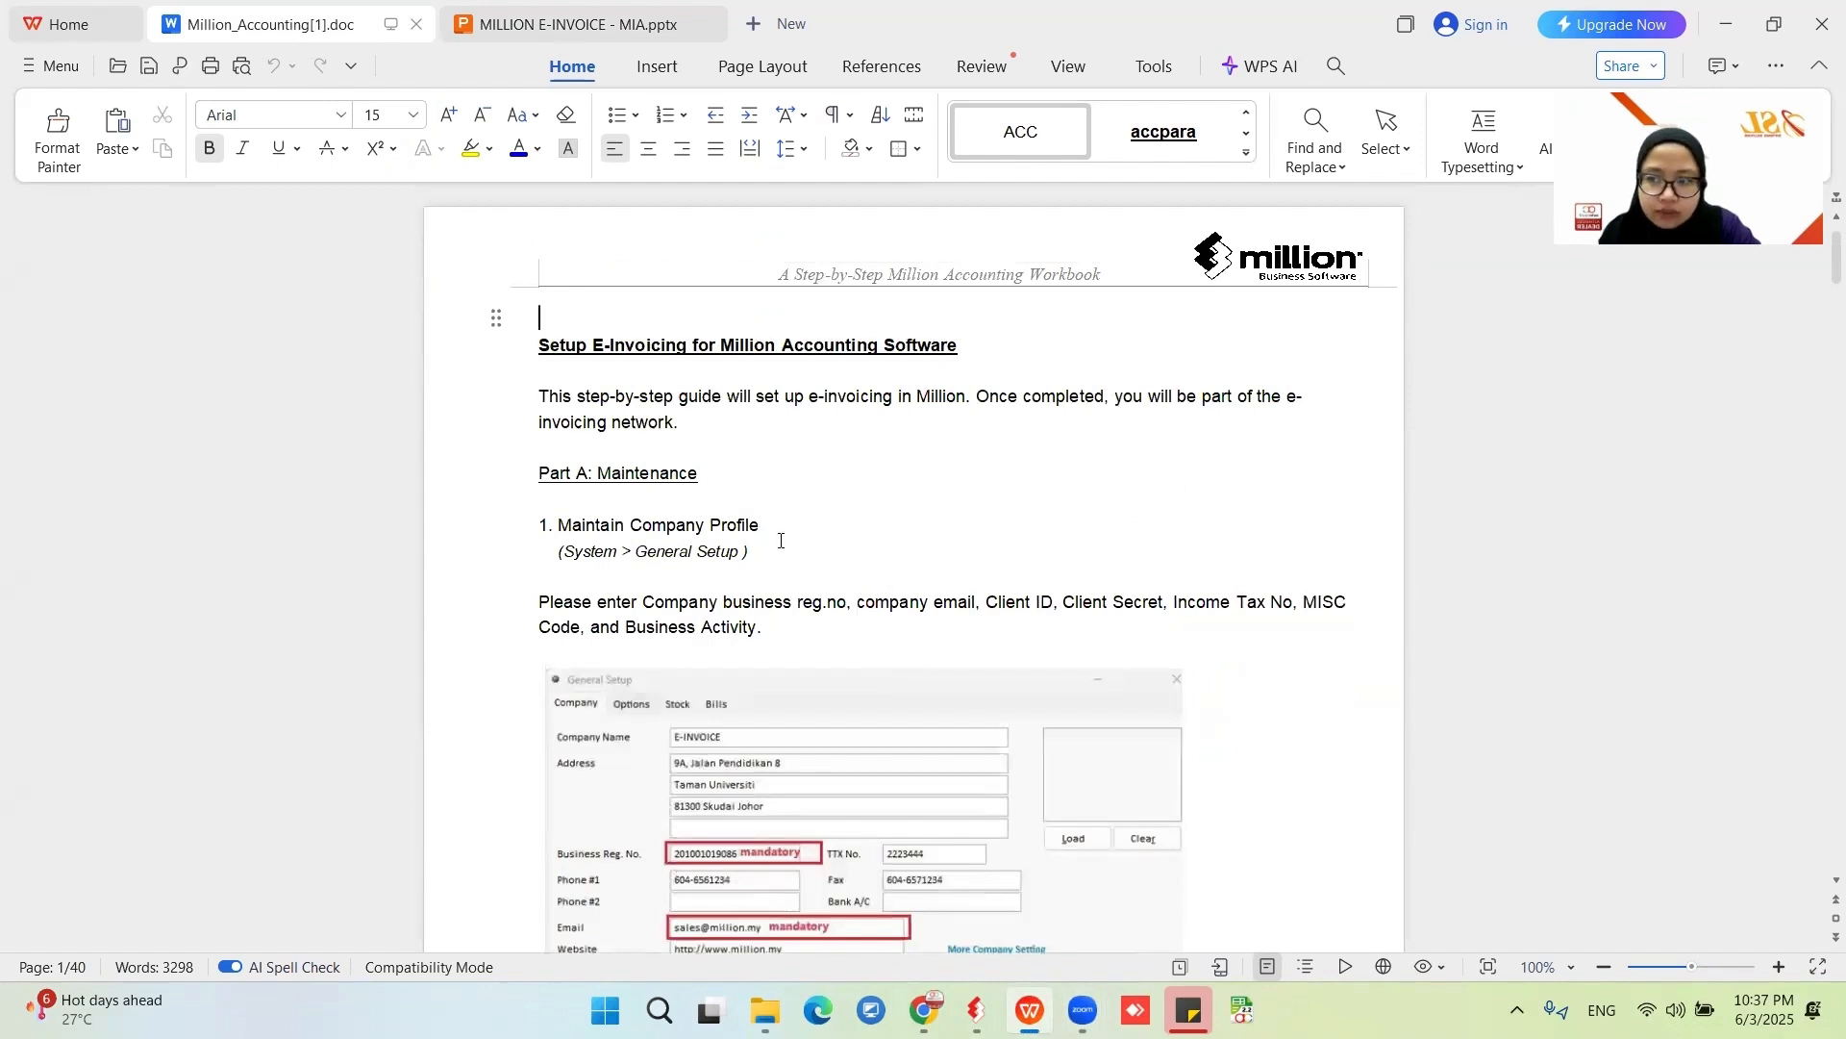
{"action": "scroll", "coordinate": [1004, 676], "scroll_direction": "down", "scroll_amount": 3}
{"action": "scroll", "coordinate": [1004, 676], "scroll_direction": "down", "scroll_amount": 2}
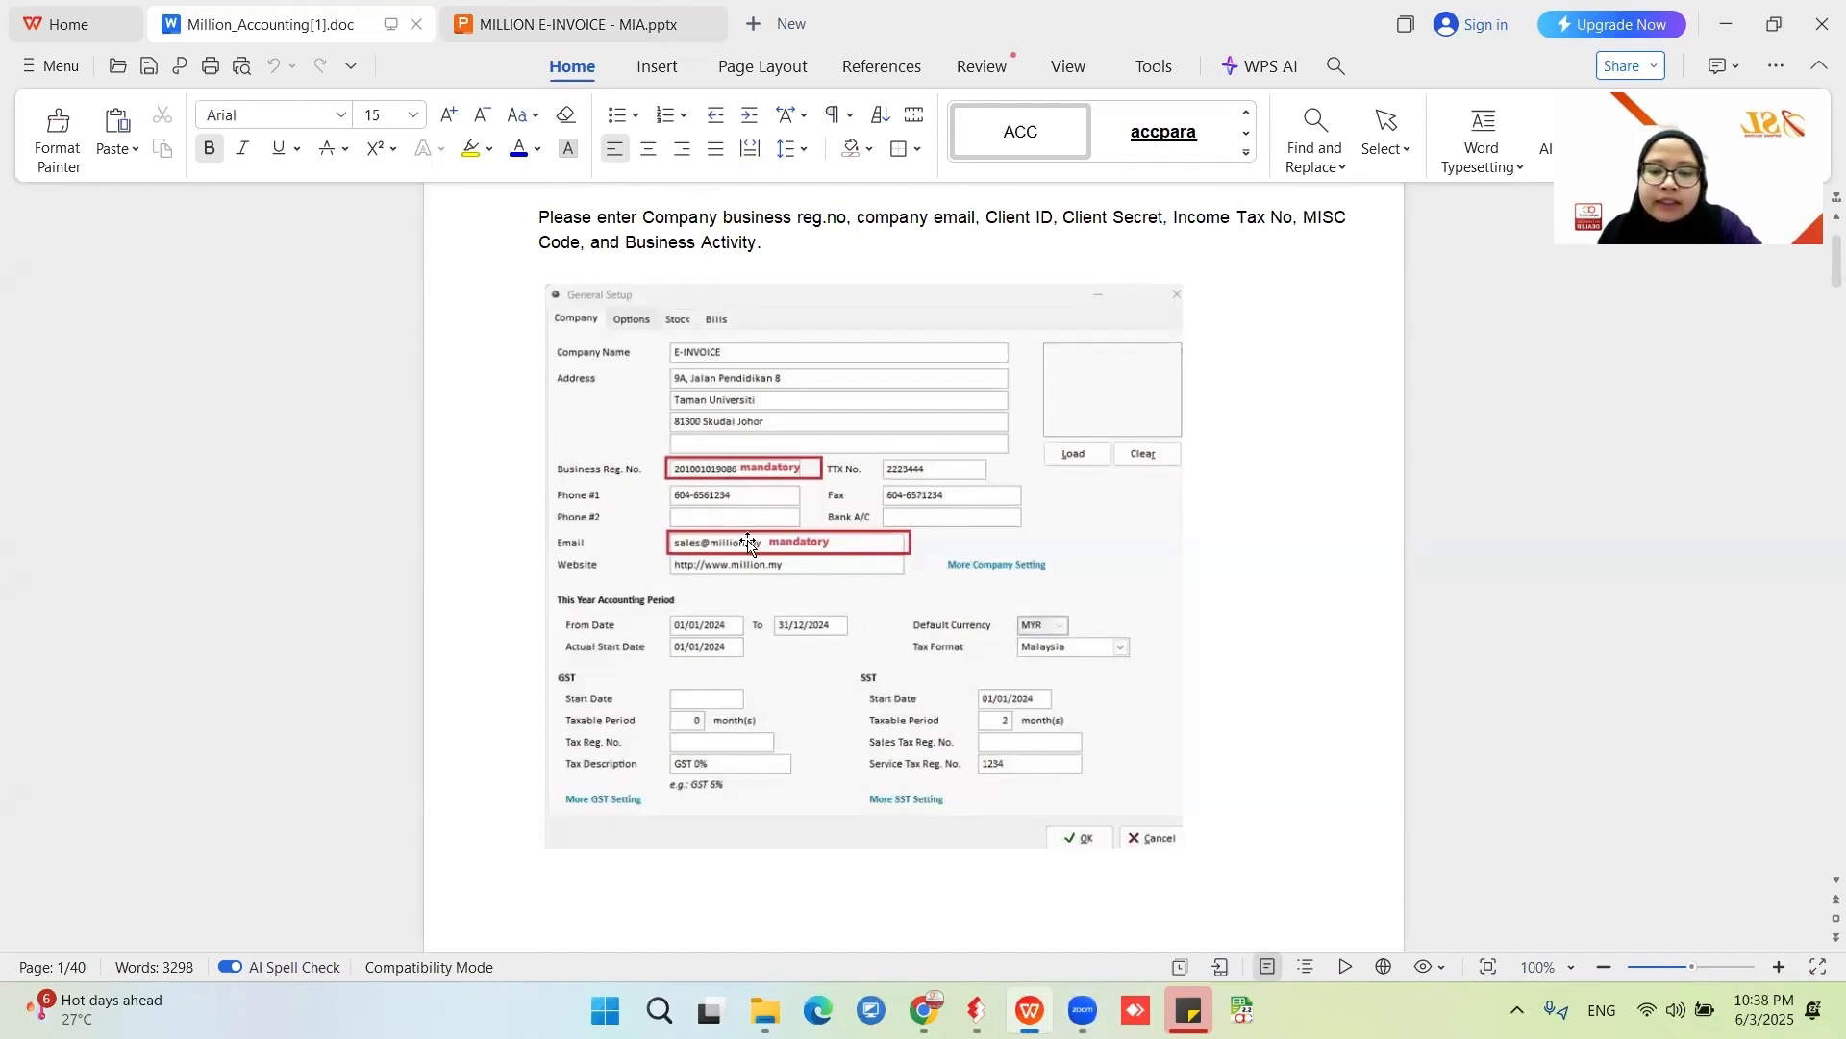
{"action": "scroll", "coordinate": [658, 449], "scroll_direction": "up", "scroll_amount": 2}
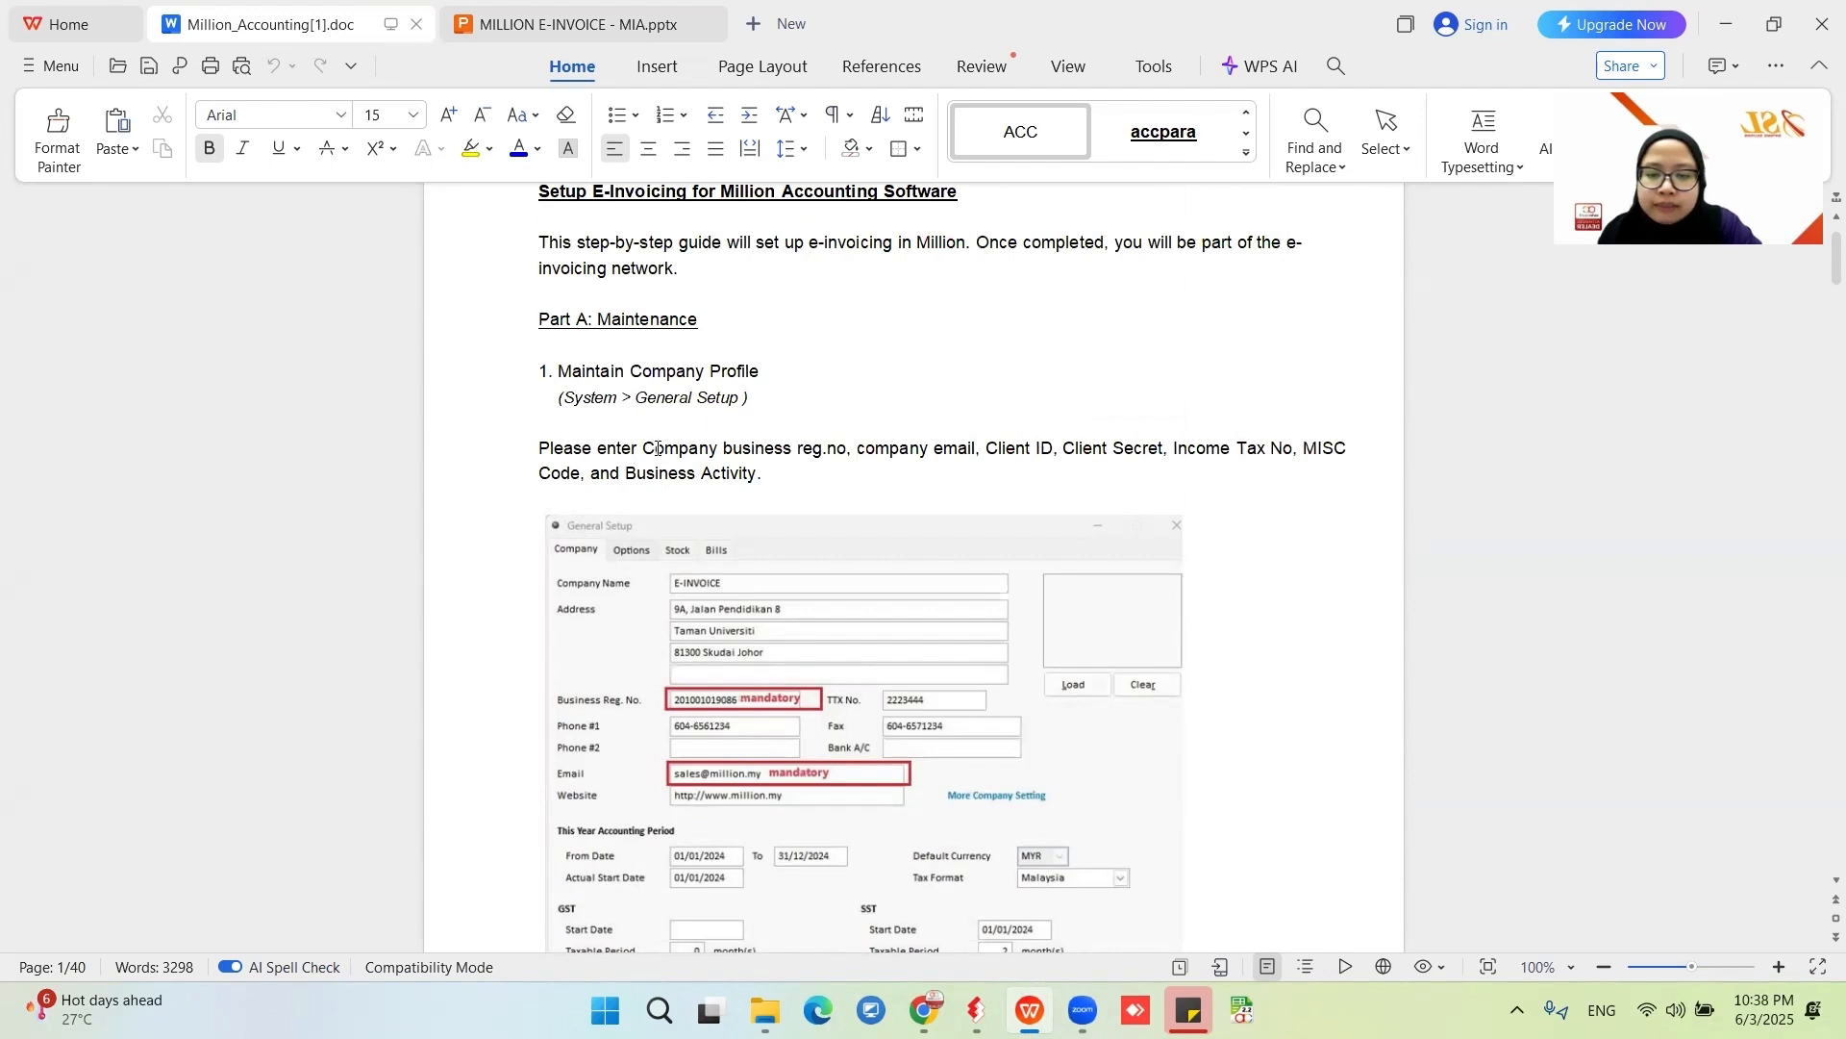
- Highlight the required company details in the instruction paragraph, including Income Tax No, MISC Code and Business Activity
{"action": "left_click_drag", "start_coordinate": [644, 449], "coordinate": [1289, 456]}
{"action": "left_click", "coordinate": [1020, 466]}
{"action": "left_click", "coordinate": [1200, 461]}
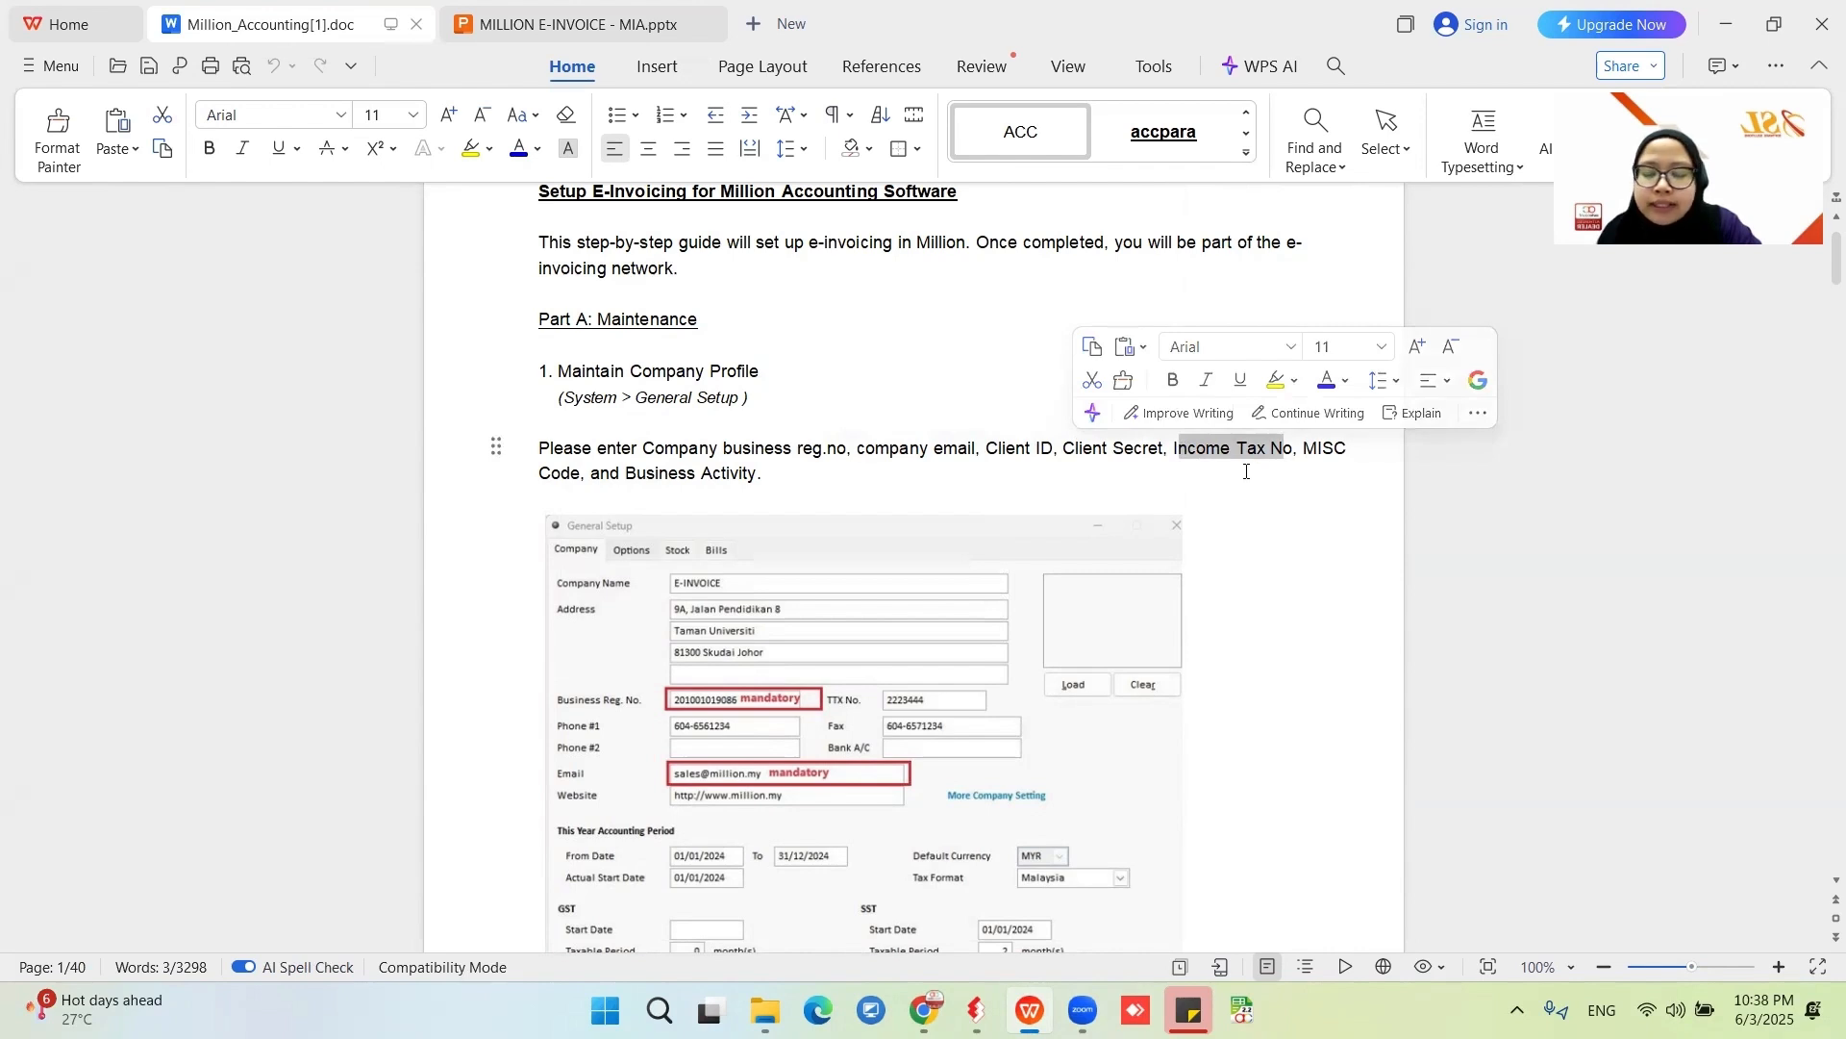
{"action": "left_click_drag", "start_coordinate": [1305, 449], "coordinate": [1350, 450]}
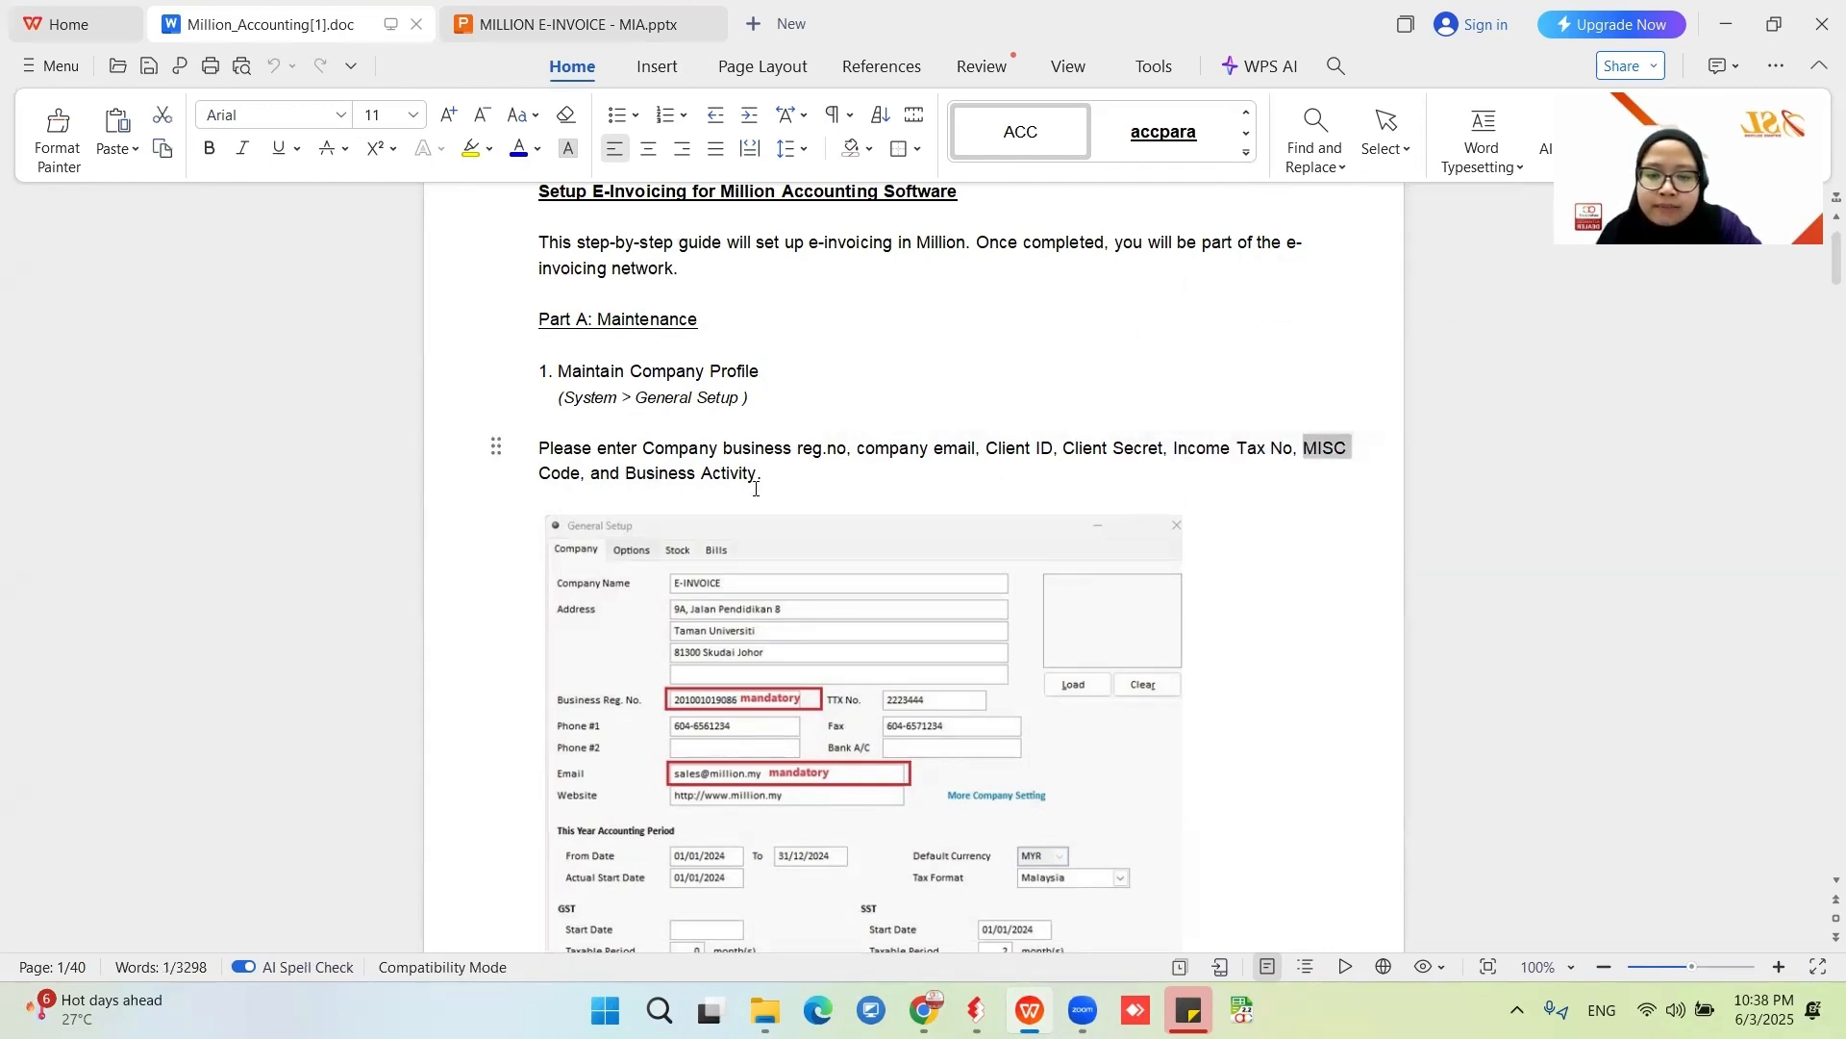
{"action": "left_click_drag", "start_coordinate": [627, 473], "coordinate": [790, 480]}
{"action": "left_click", "coordinate": [791, 479]}
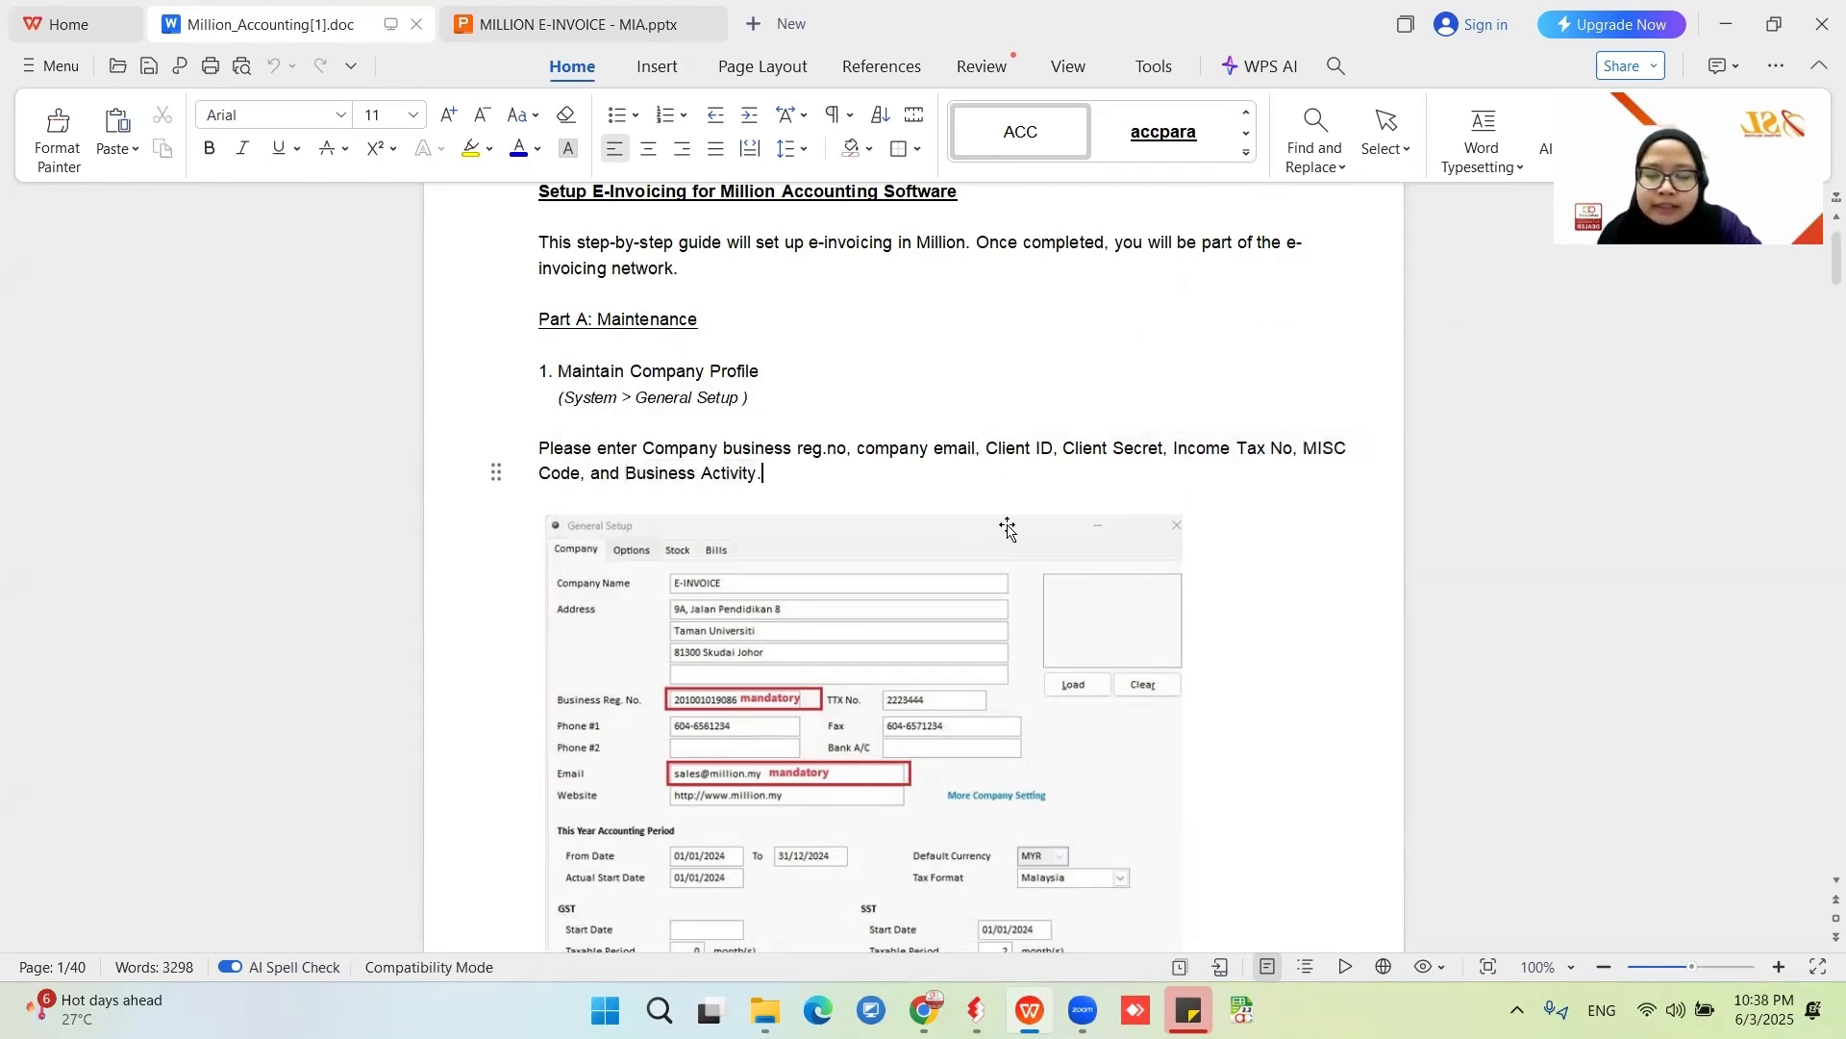
- Examine the illustrations of the General Setup form and the More Company Setting page in the workbook
{"action": "scroll", "coordinate": [1002, 531], "scroll_direction": "down", "scroll_amount": 5}
{"action": "scroll", "coordinate": [1002, 538], "scroll_direction": "up", "scroll_amount": 3}
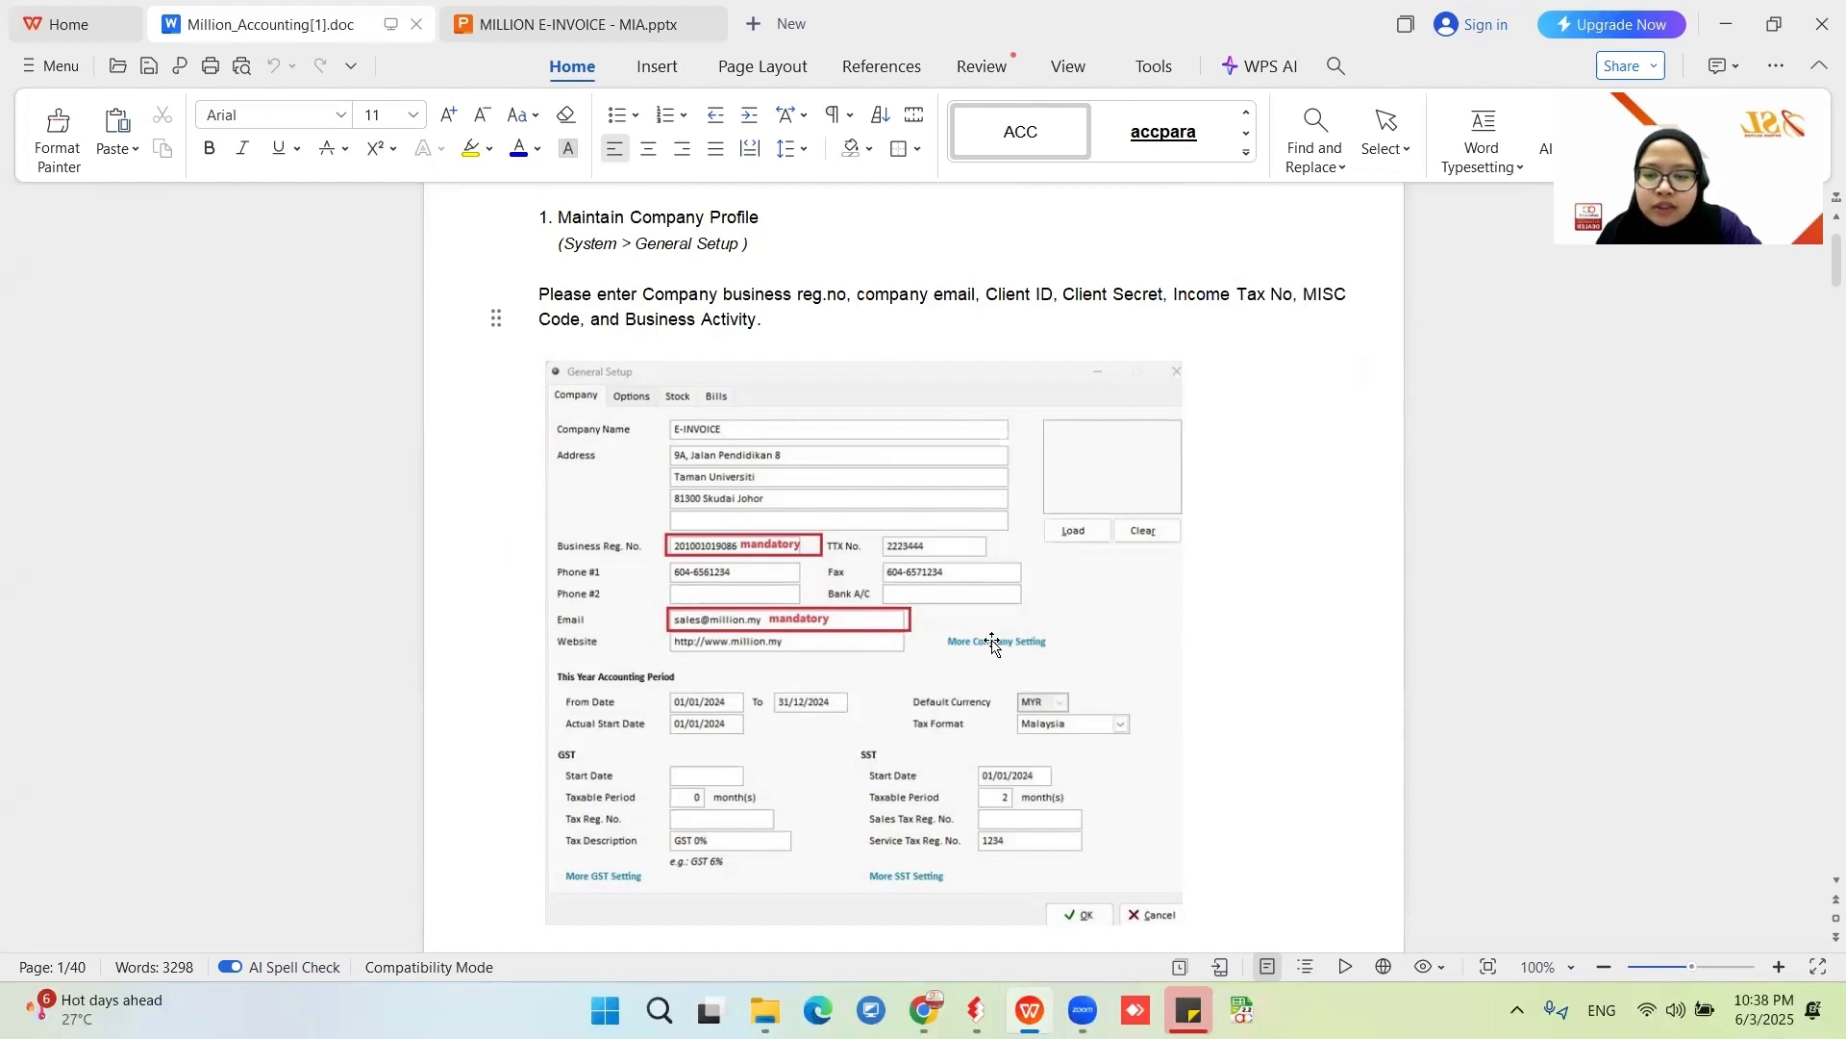
{"action": "scroll", "coordinate": [1108, 623], "scroll_direction": "down", "scroll_amount": 5}
{"action": "scroll", "coordinate": [1107, 623], "scroll_direction": "down", "scroll_amount": 7}
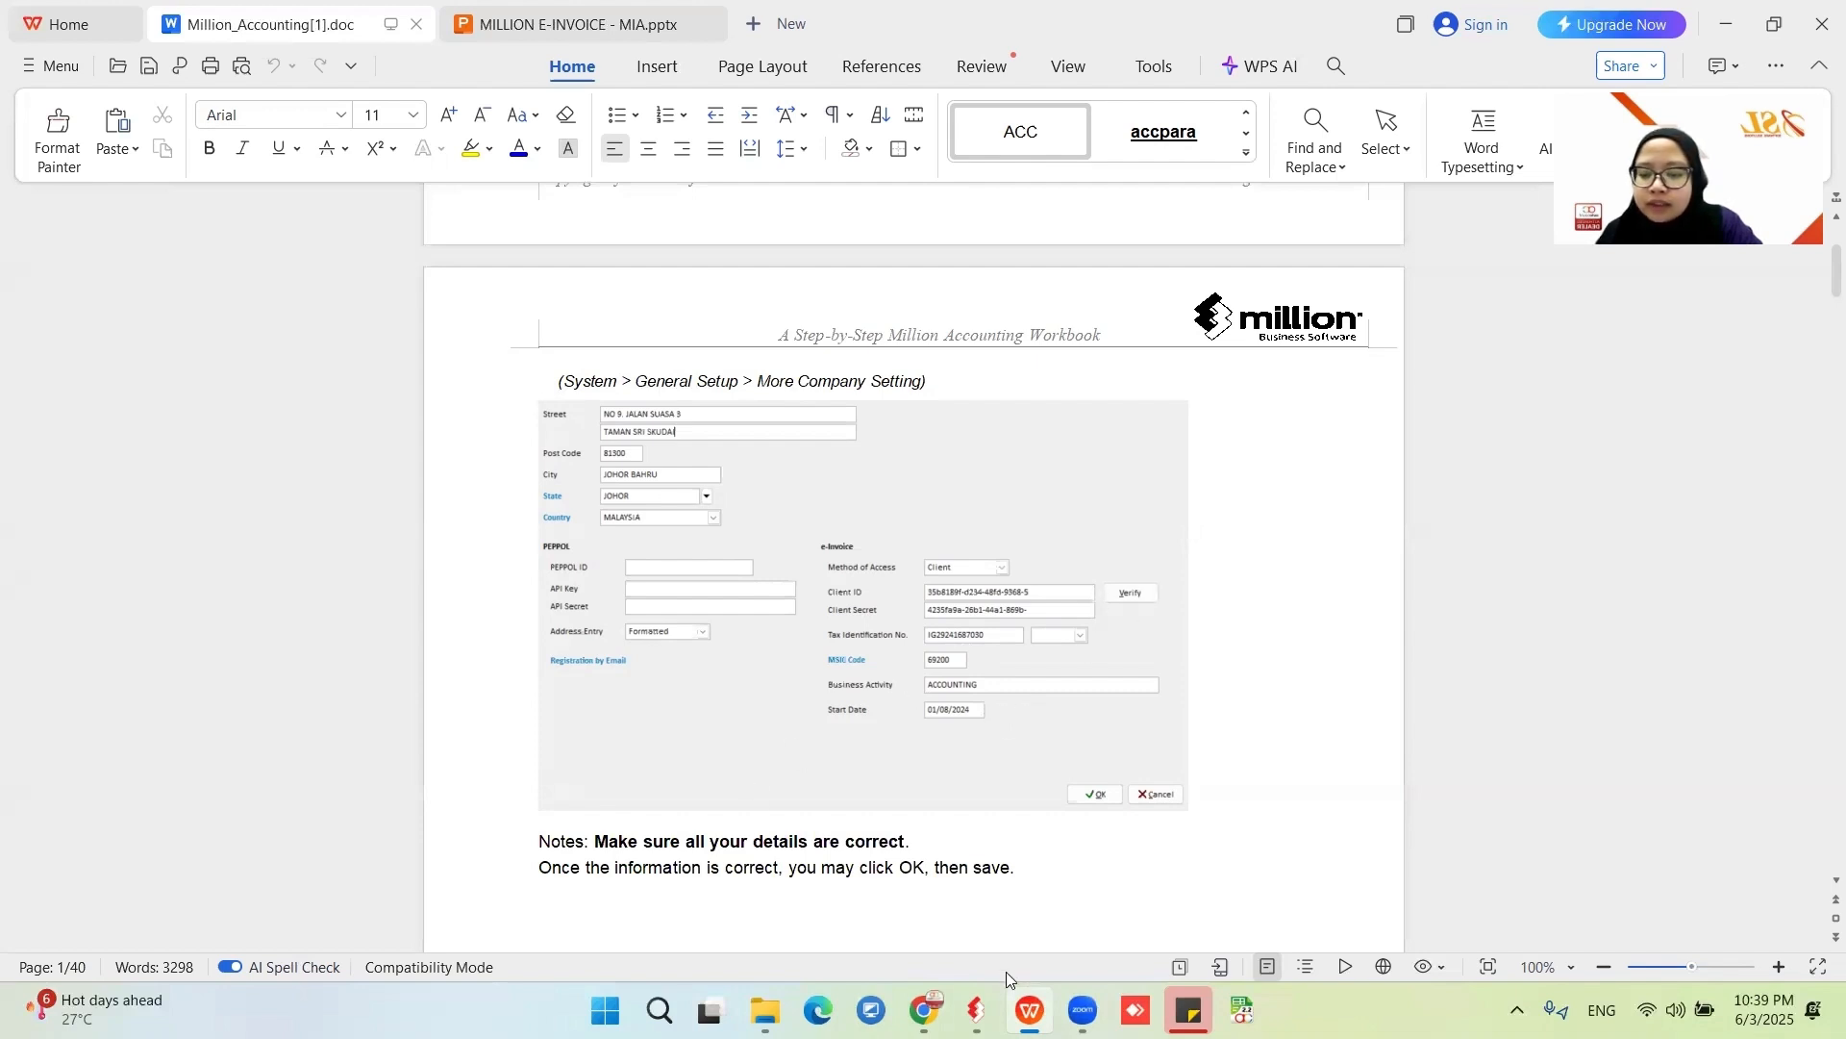
- Switch to Million Accounting System and replace the company's first phone number in General Setup
{"action": "left_click", "coordinate": [976, 1010]}
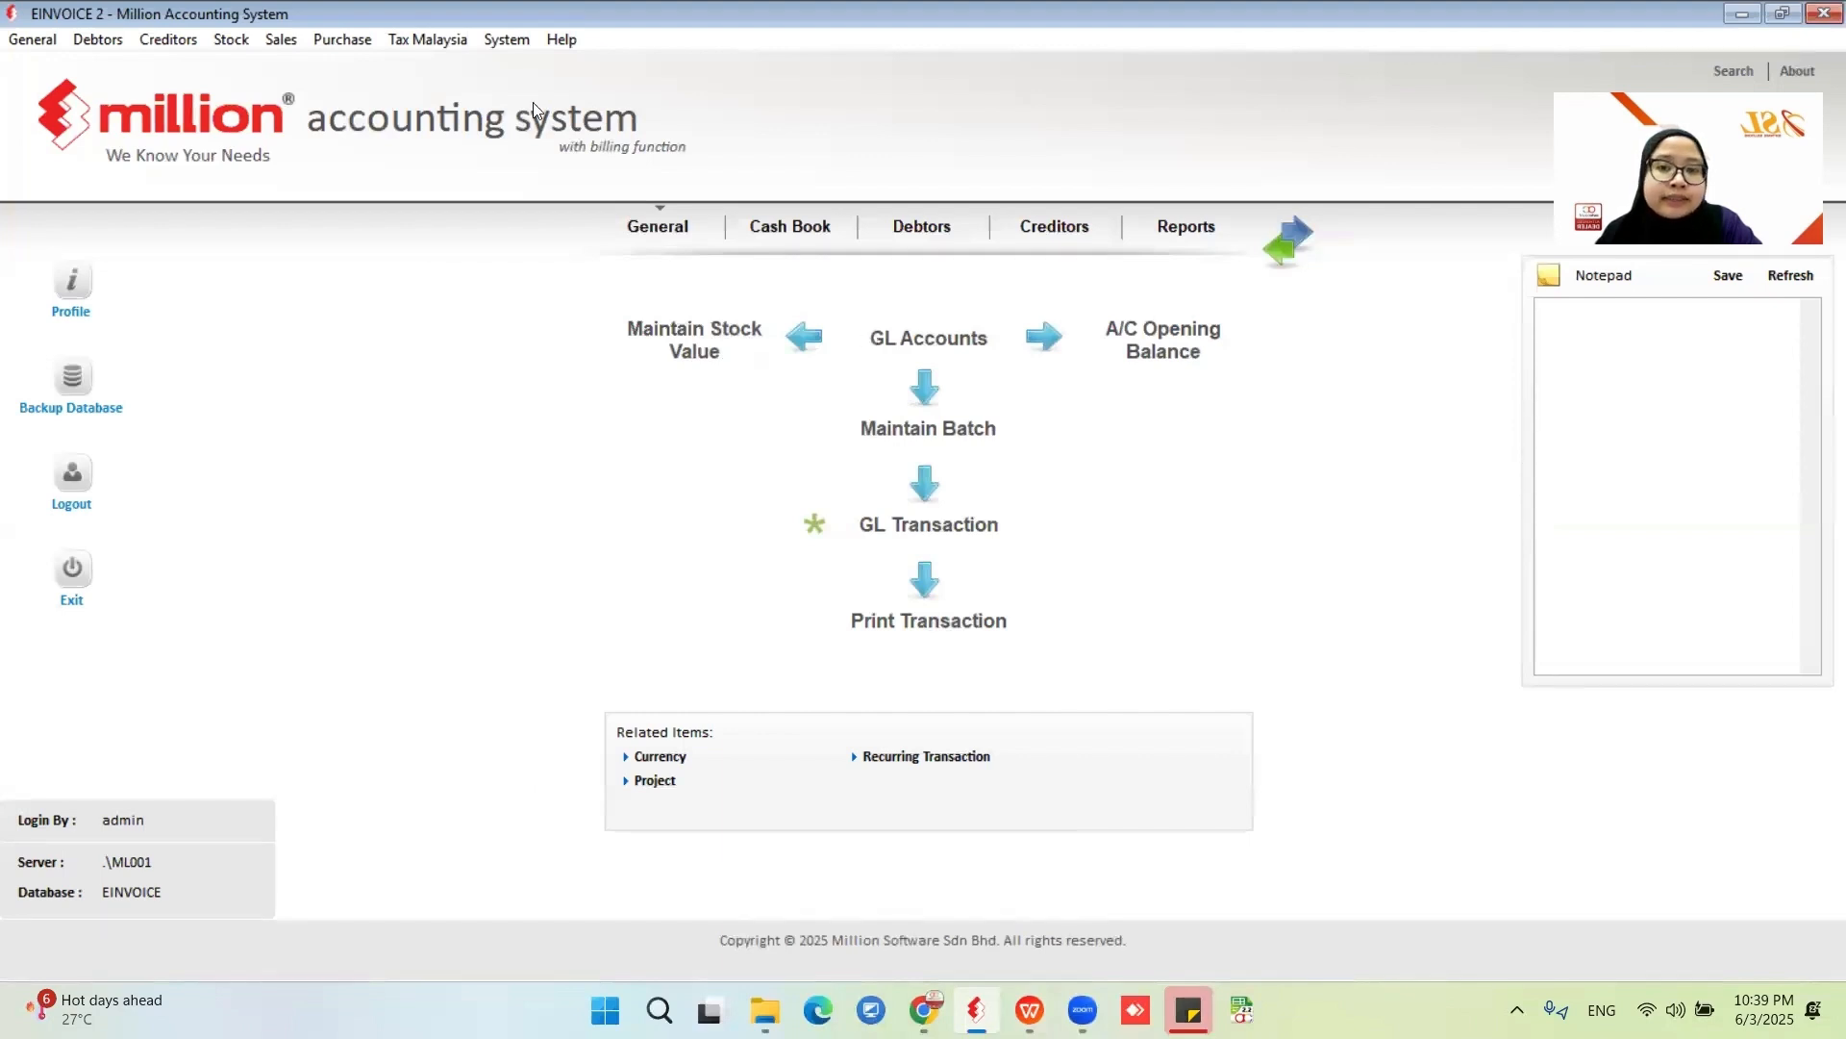
{"action": "left_click", "coordinate": [510, 42]}
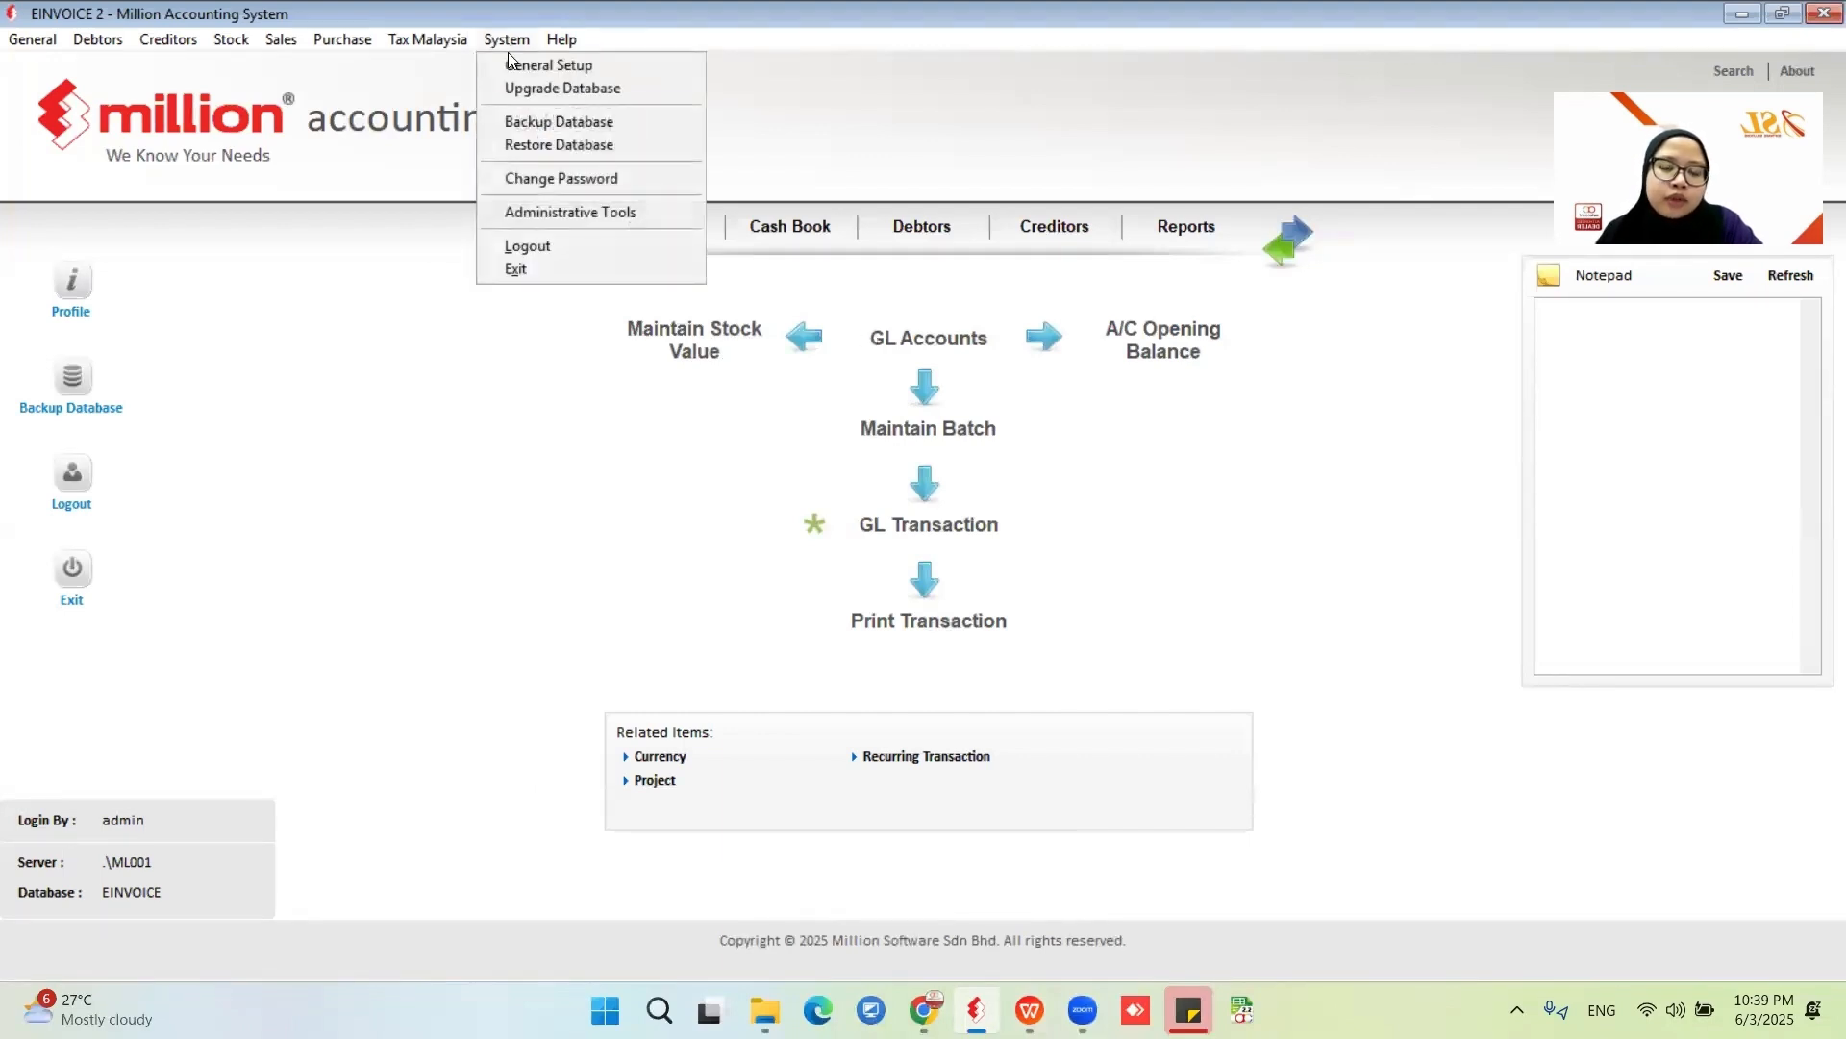
{"action": "left_click", "coordinate": [519, 66]}
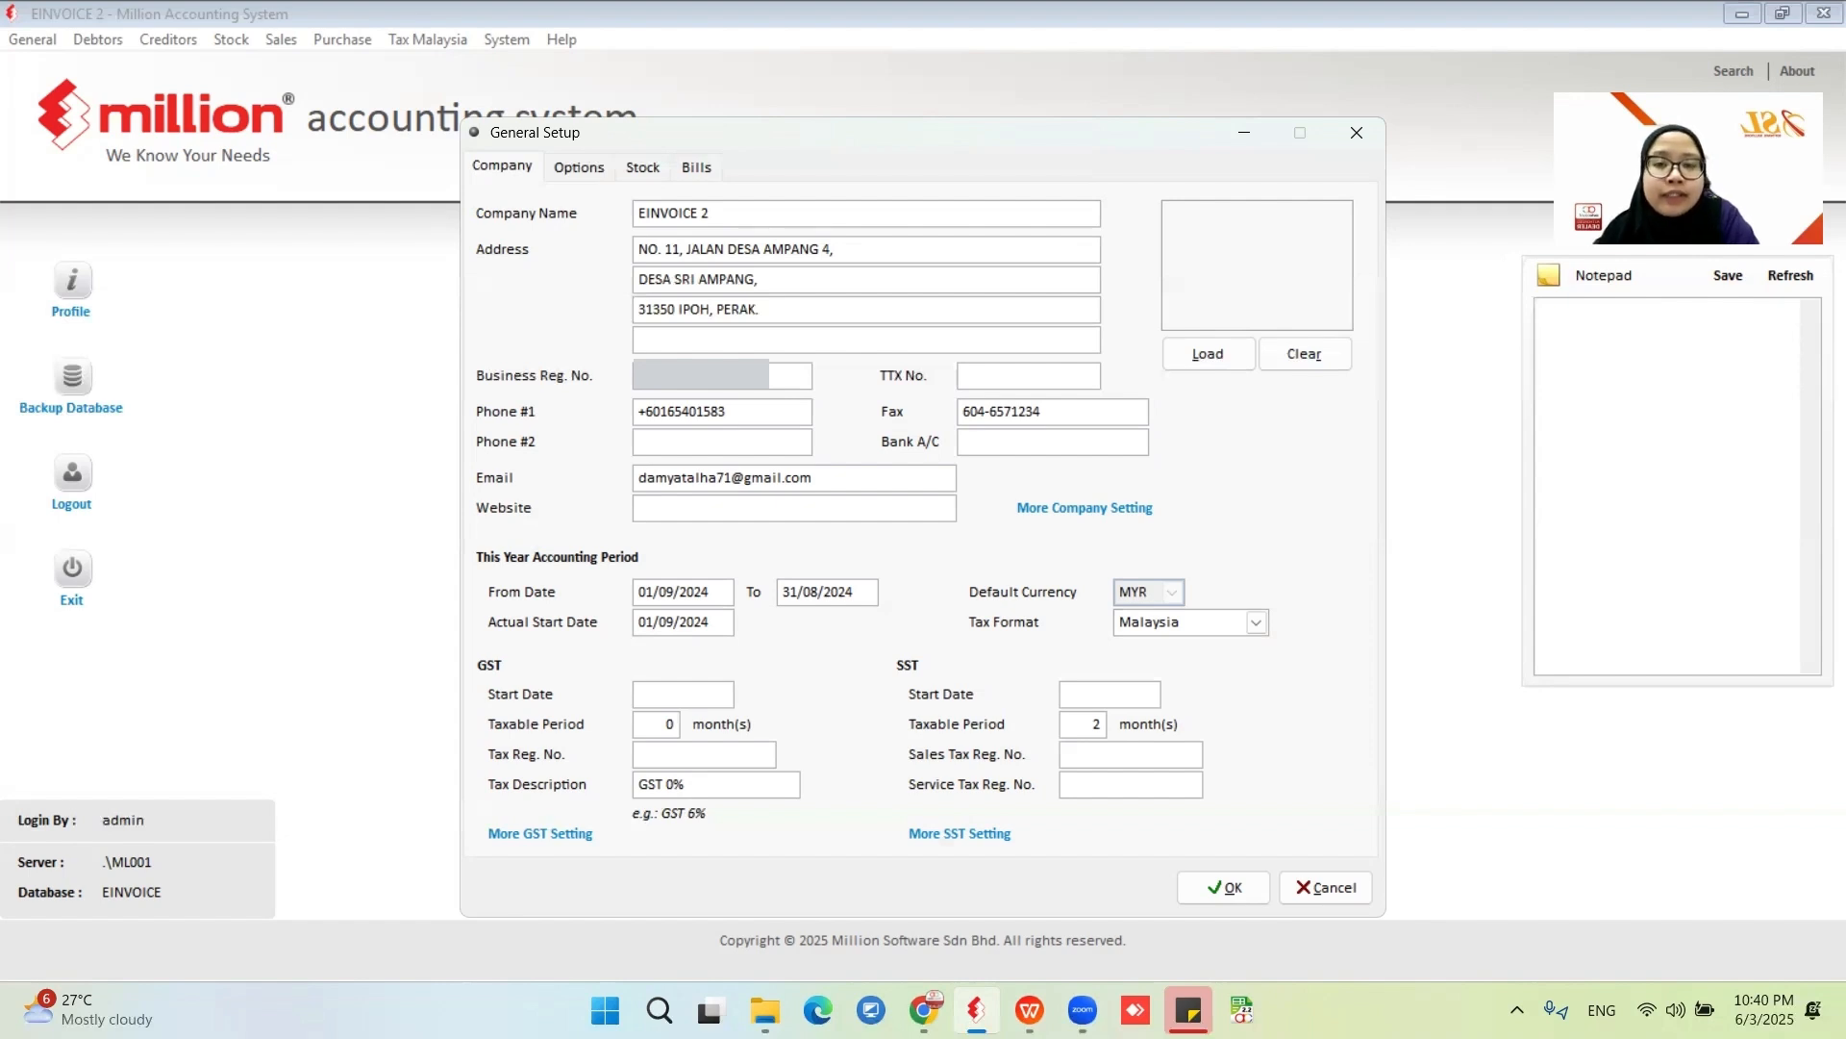
{"action": "double_click", "coordinate": [746, 410]}
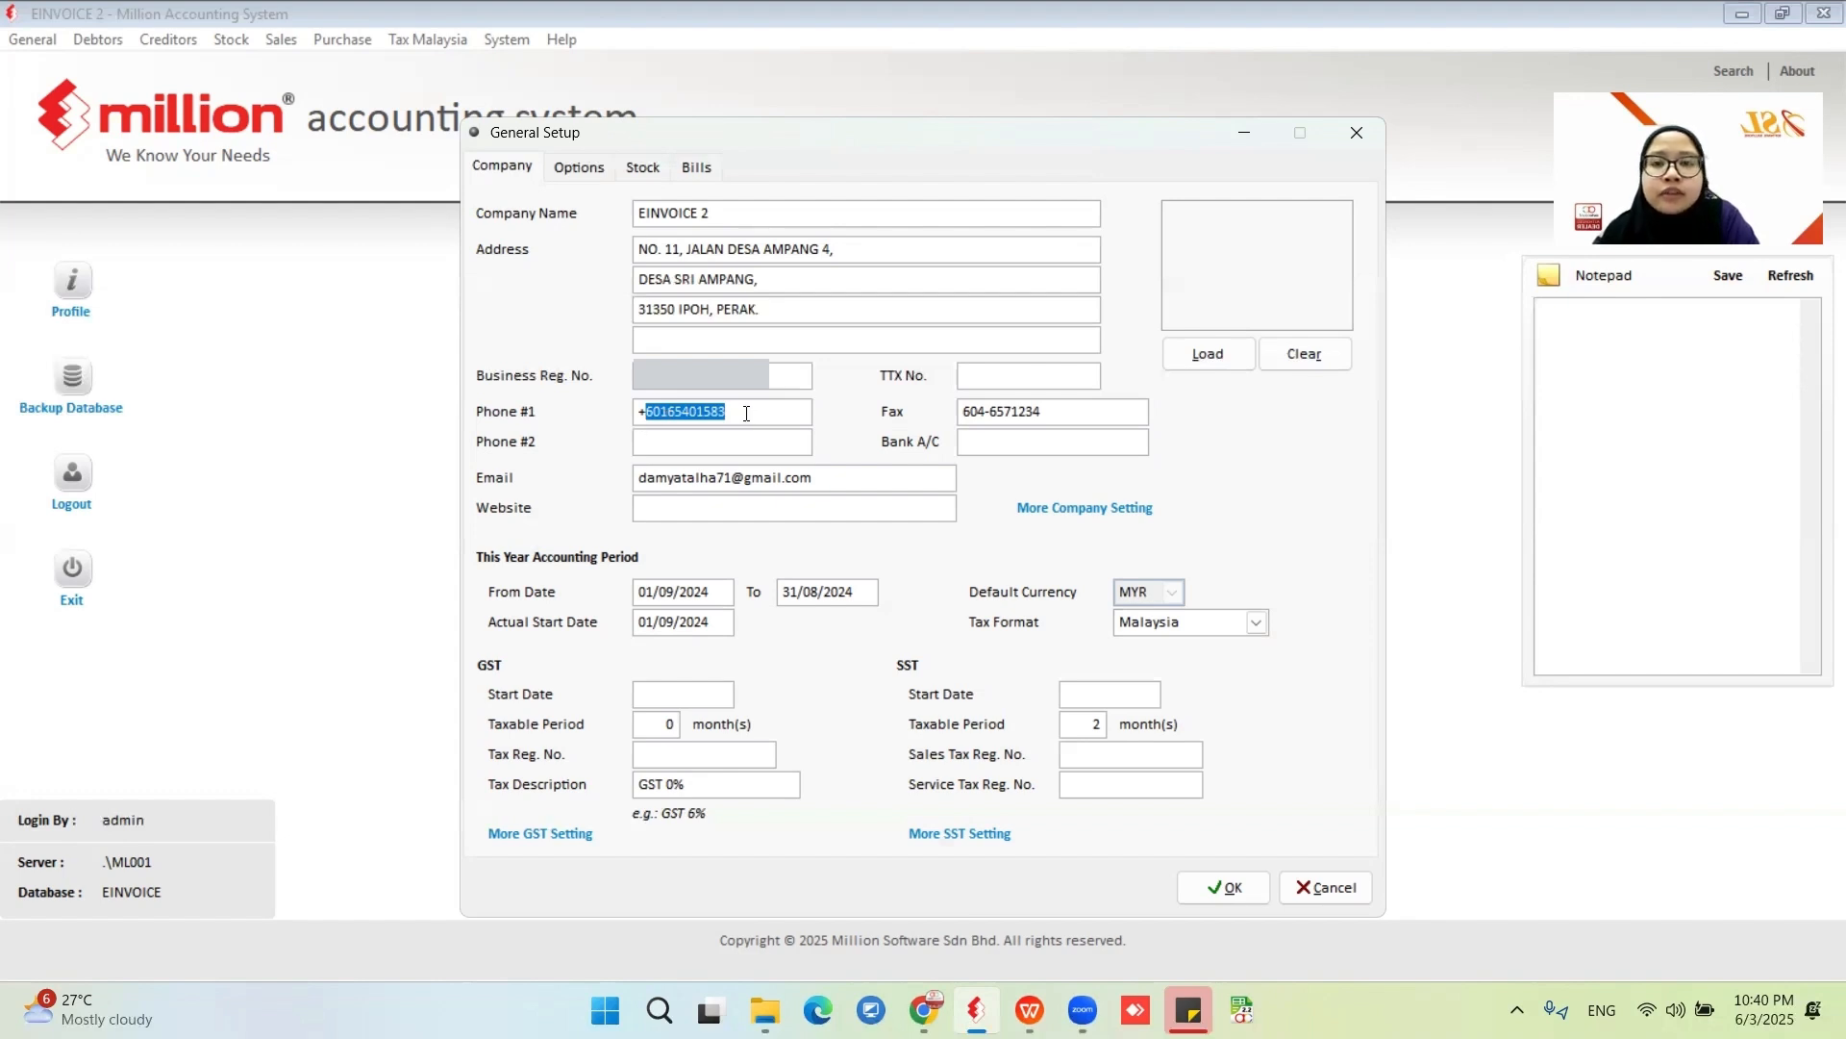
{"action": "left_click_drag", "start_coordinate": [746, 414], "coordinate": [642, 412]}
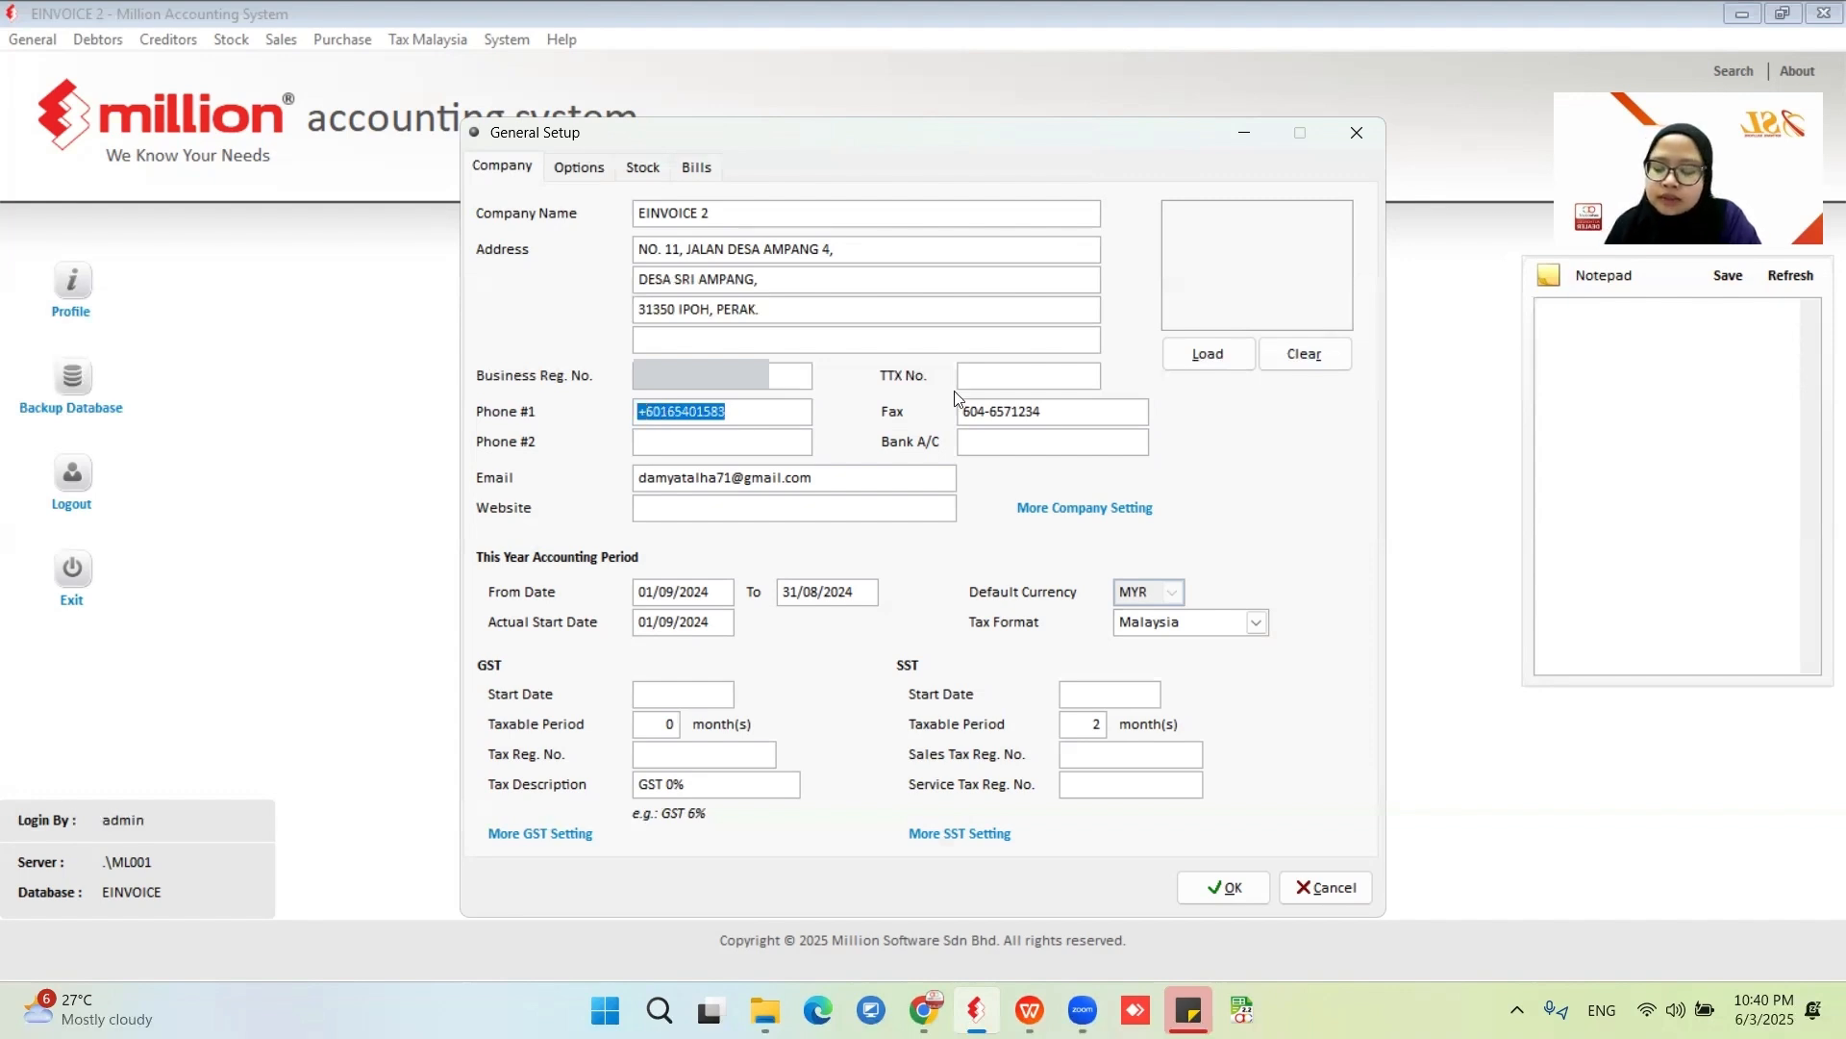
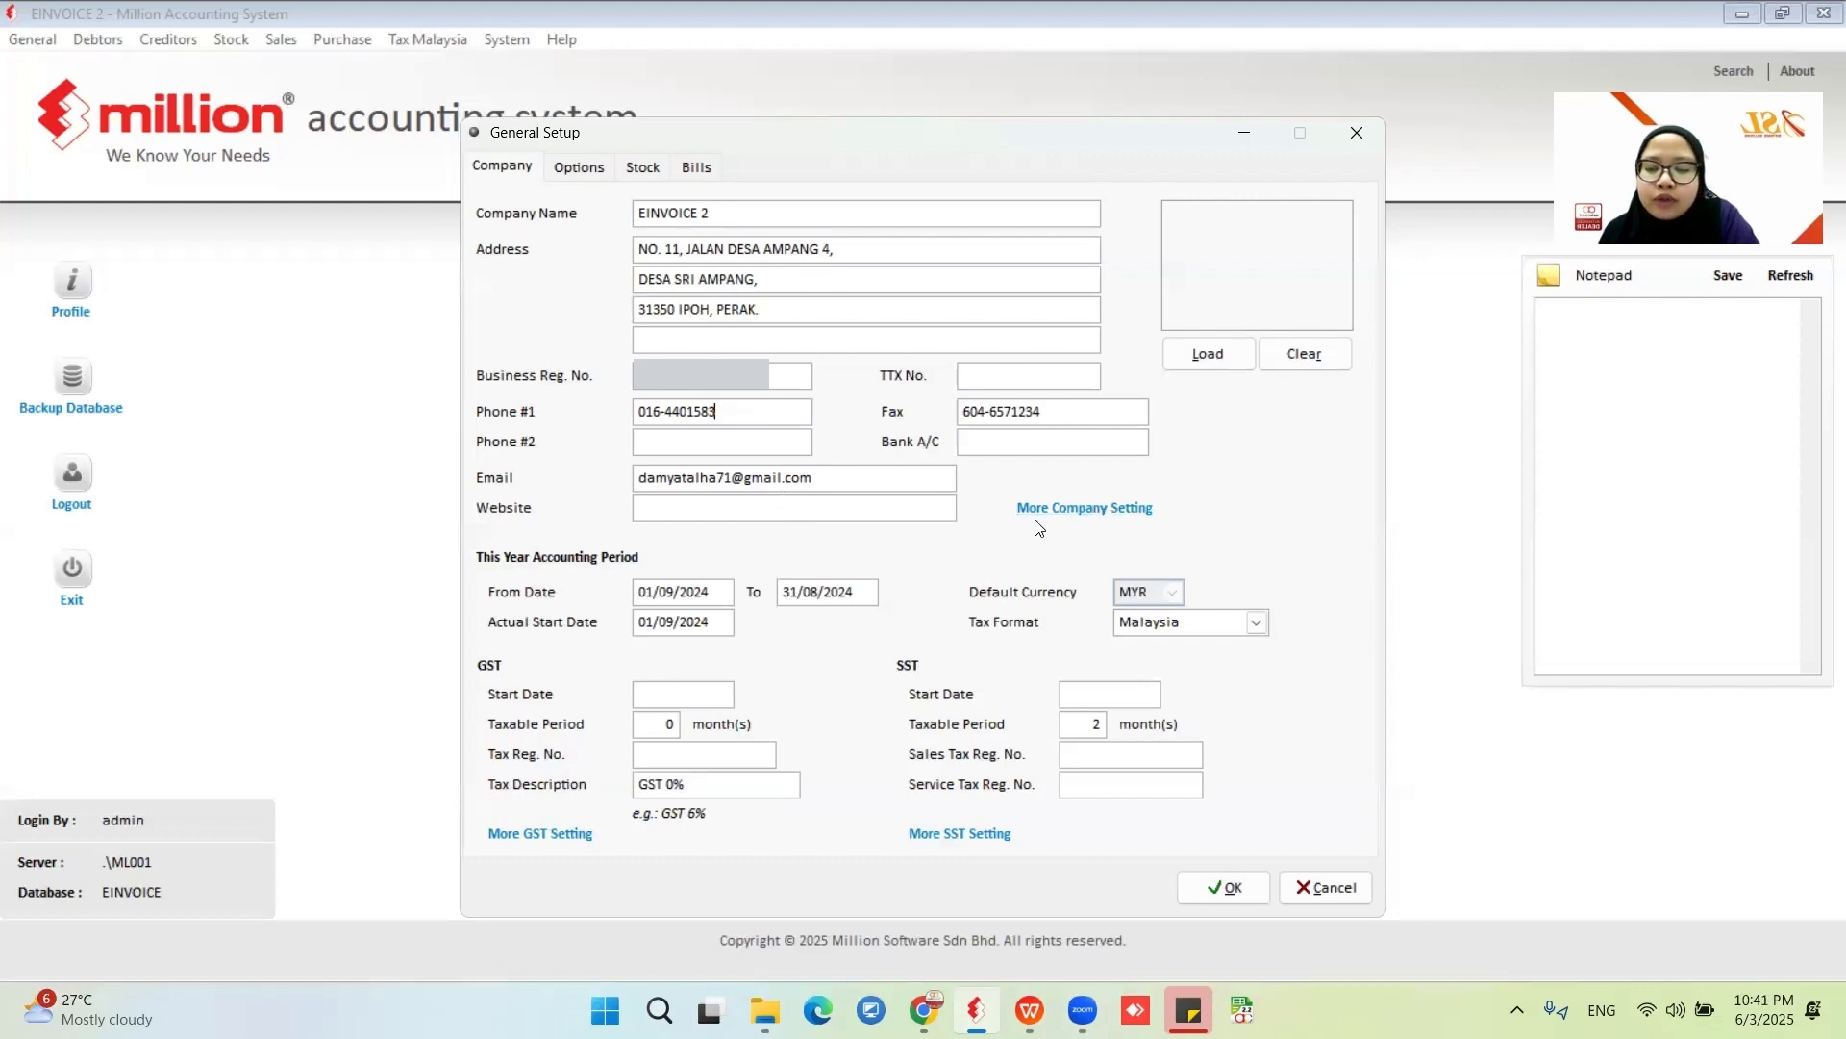
- Open the additional company settings, try Unformatted address entry, and set it back to Formatted
{"action": "left_click", "coordinate": [1088, 509]}
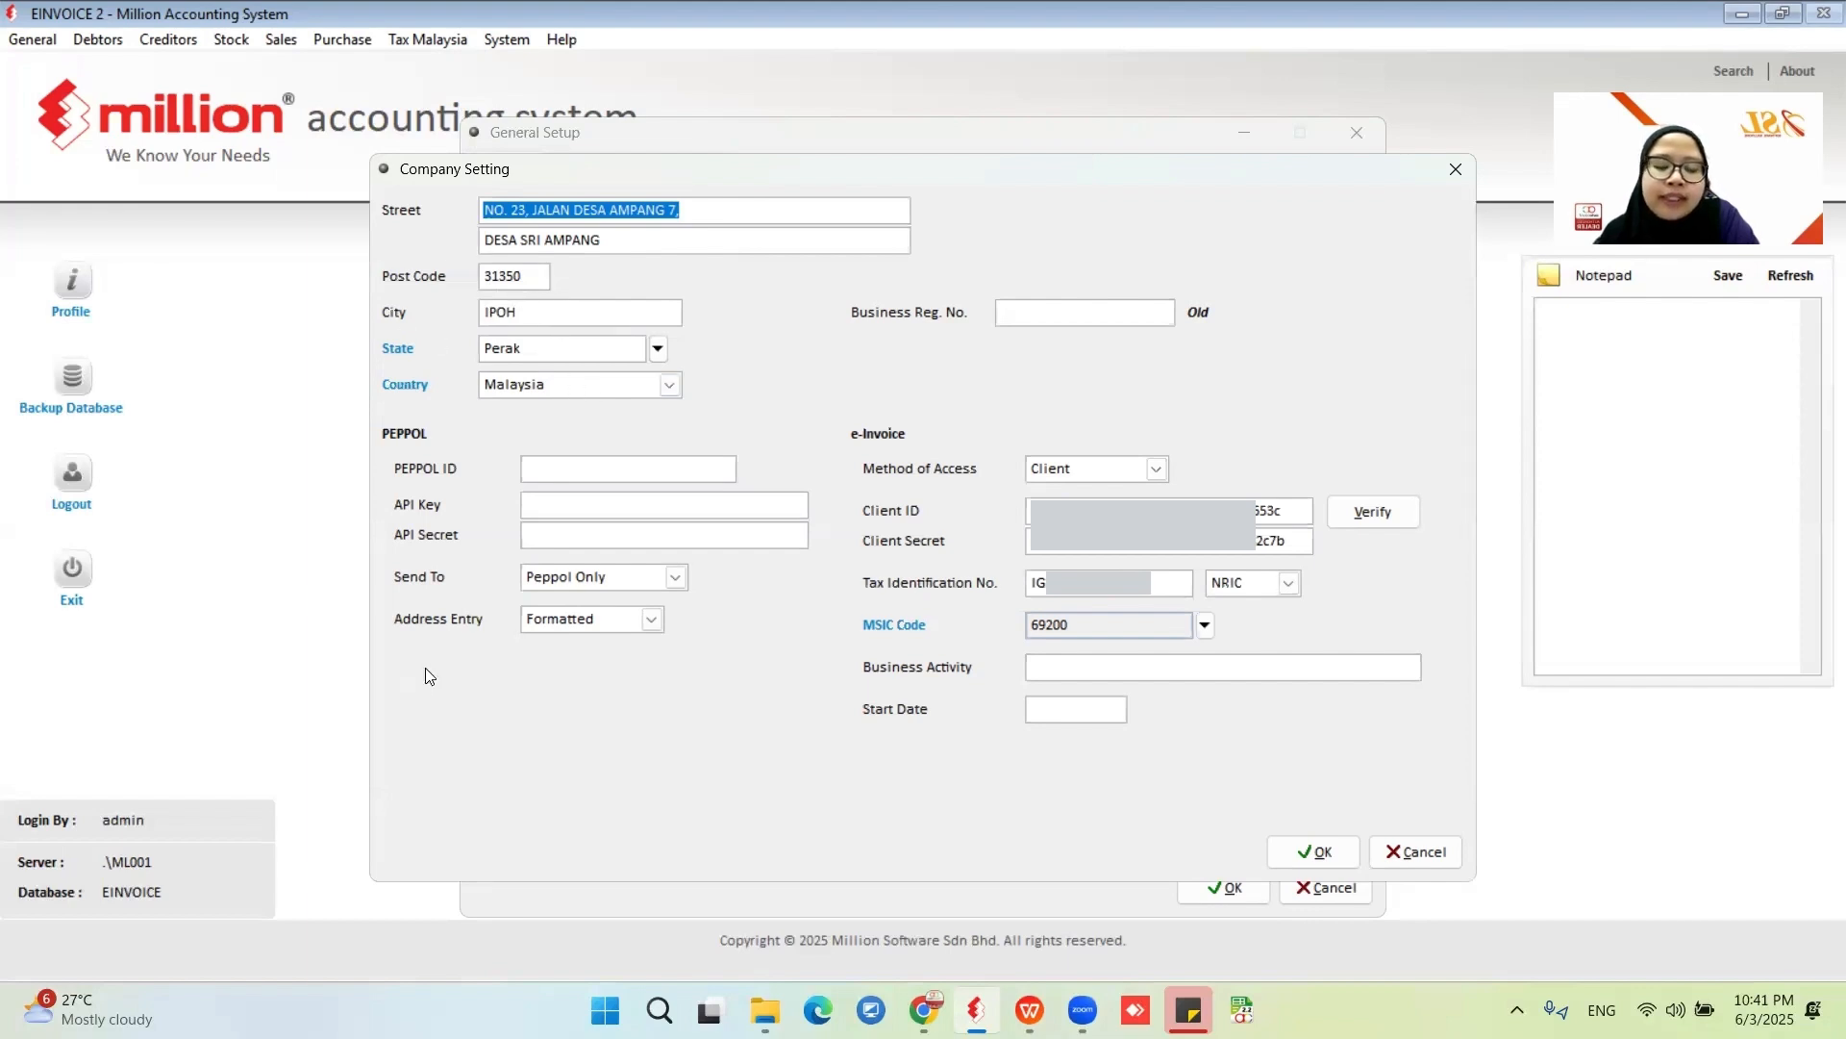
{"action": "left_click", "coordinate": [651, 620]}
{"action": "left_click", "coordinate": [632, 663]}
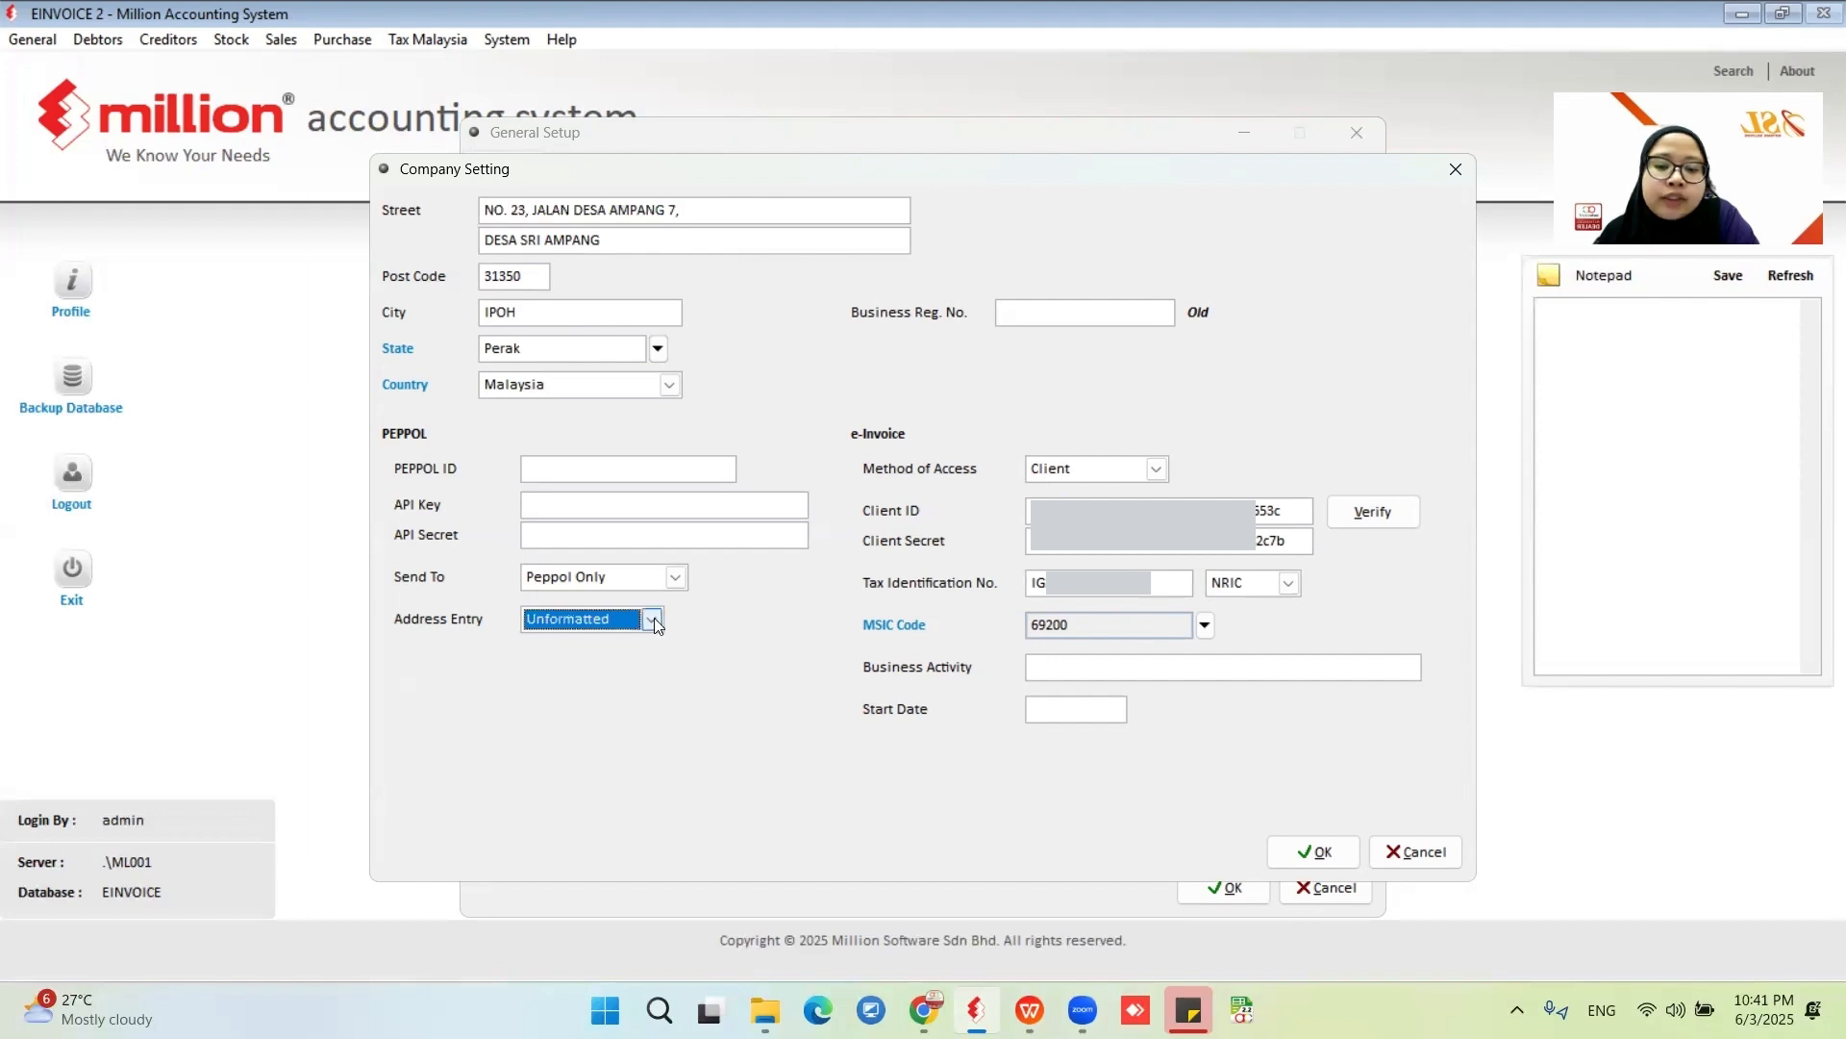
{"action": "left_click", "coordinate": [651, 620]}
{"action": "left_click", "coordinate": [607, 645]}
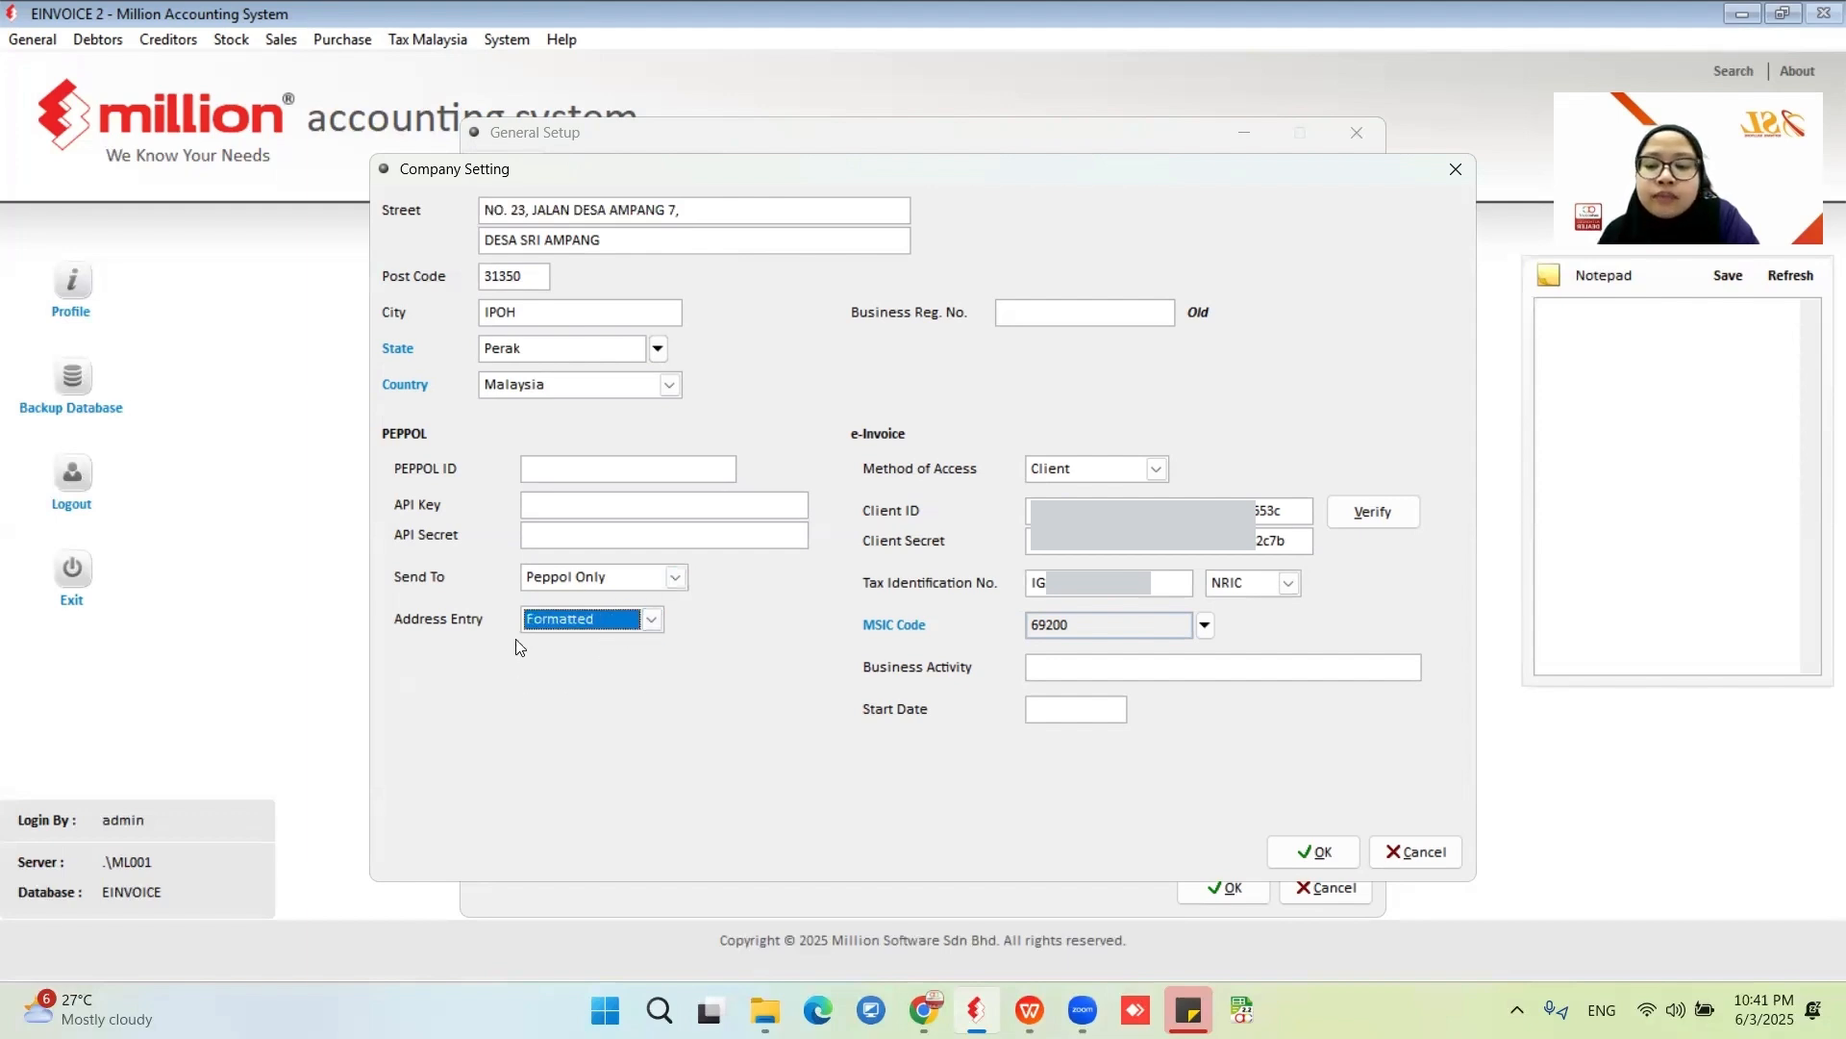
- Choose Client as the e-Invoice method of access and go through the client credential and tax identification number fields
{"action": "left_click", "coordinate": [1157, 469]}
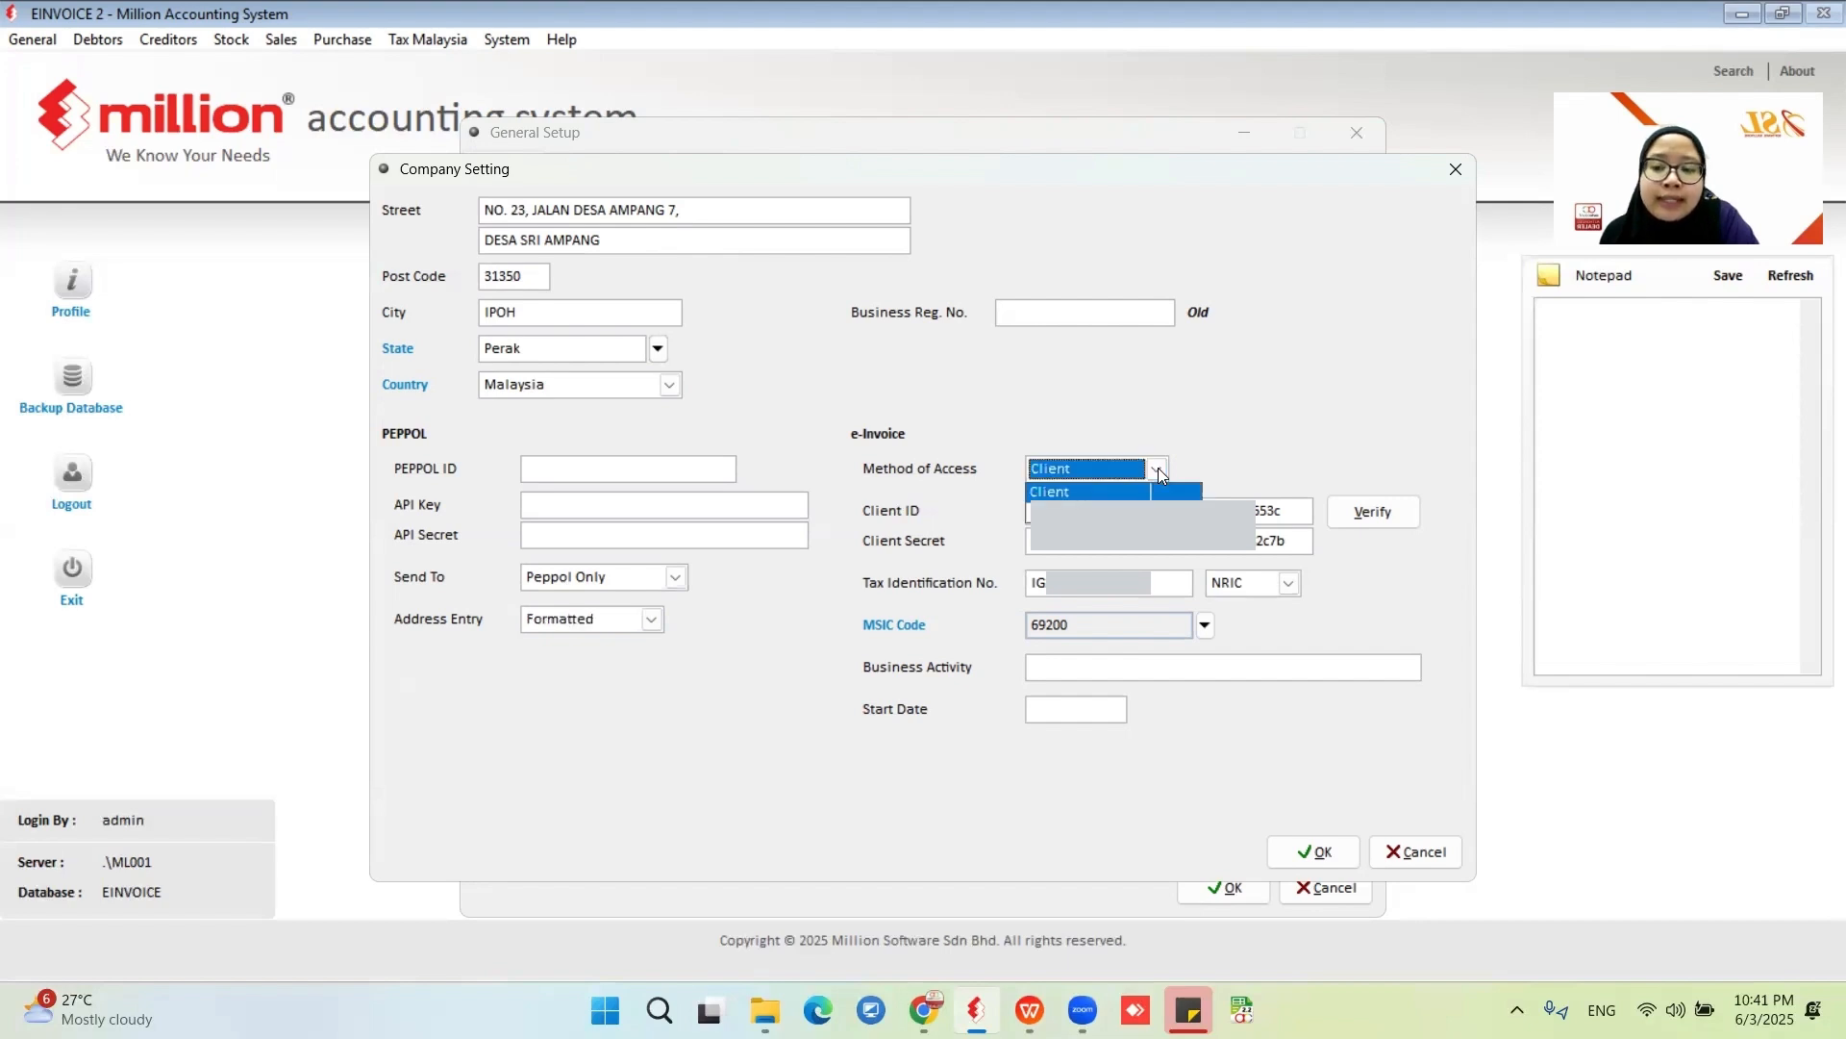
{"action": "left_click", "coordinate": [1069, 475]}
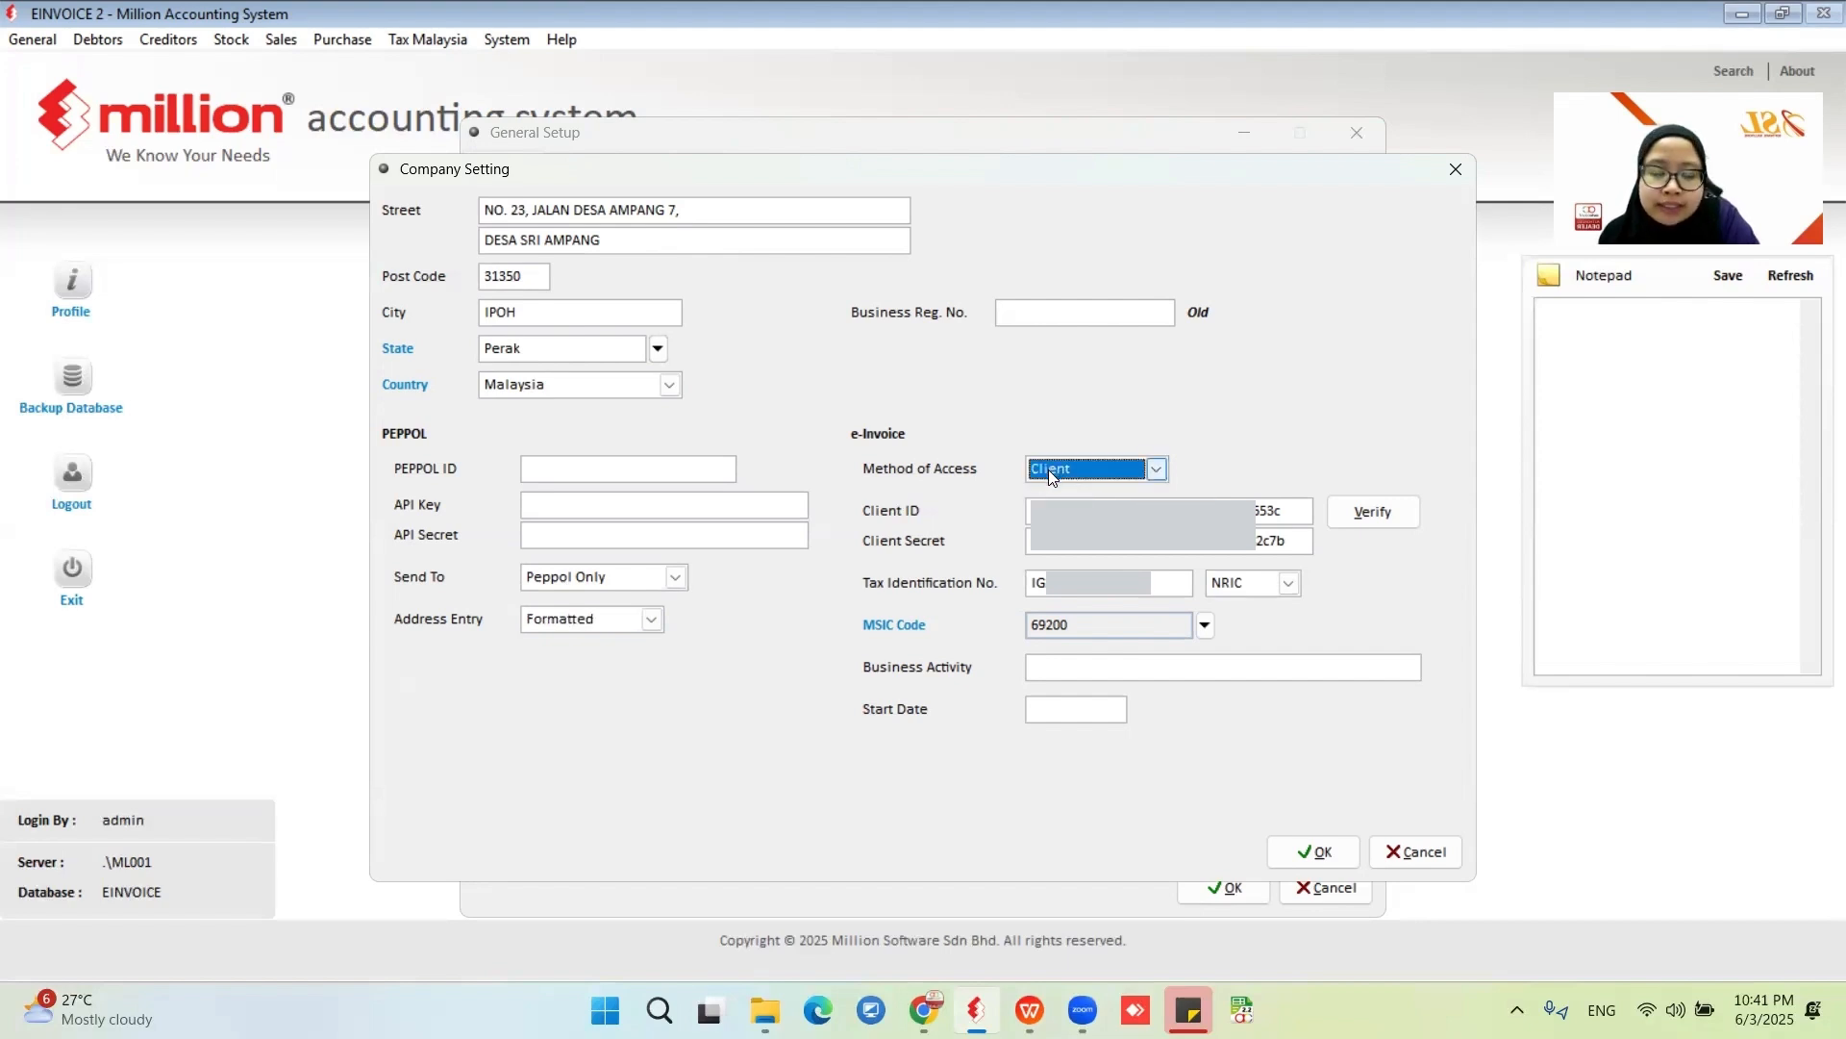
{"action": "left_click", "coordinate": [1087, 508]}
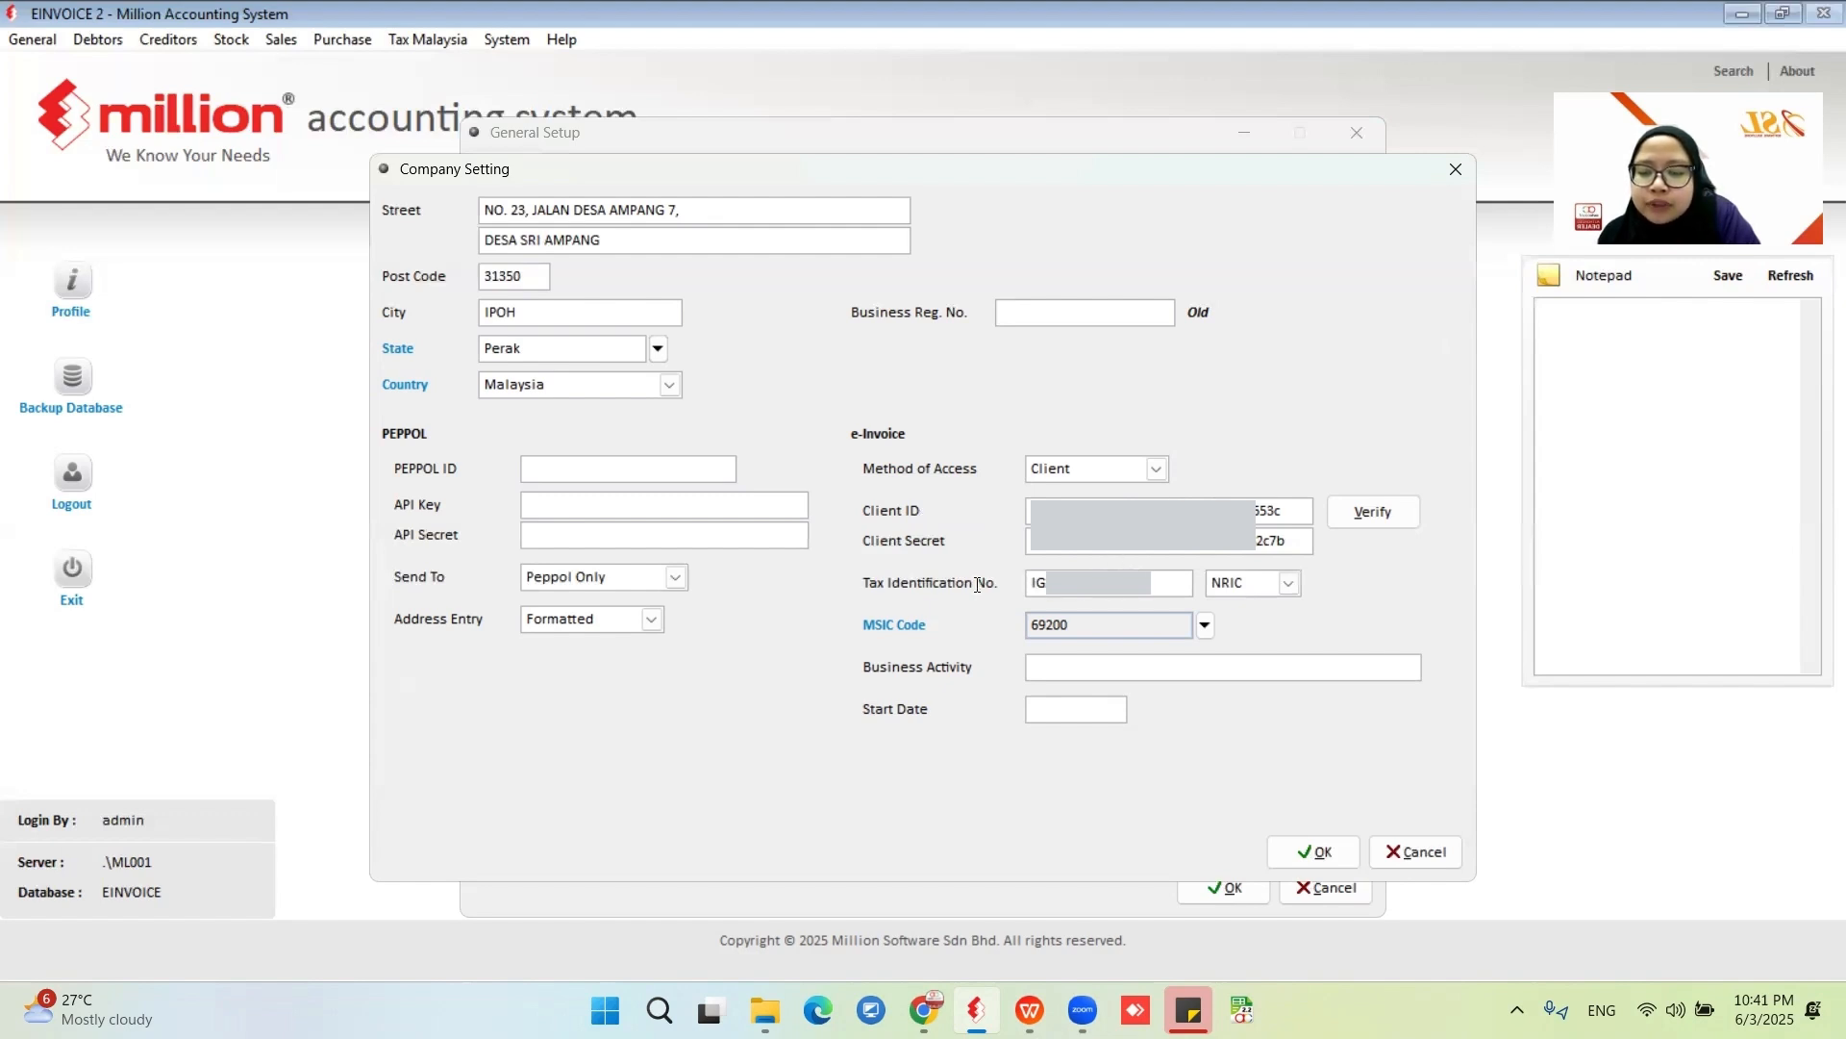
{"action": "key", "text": "shift+Tab"}
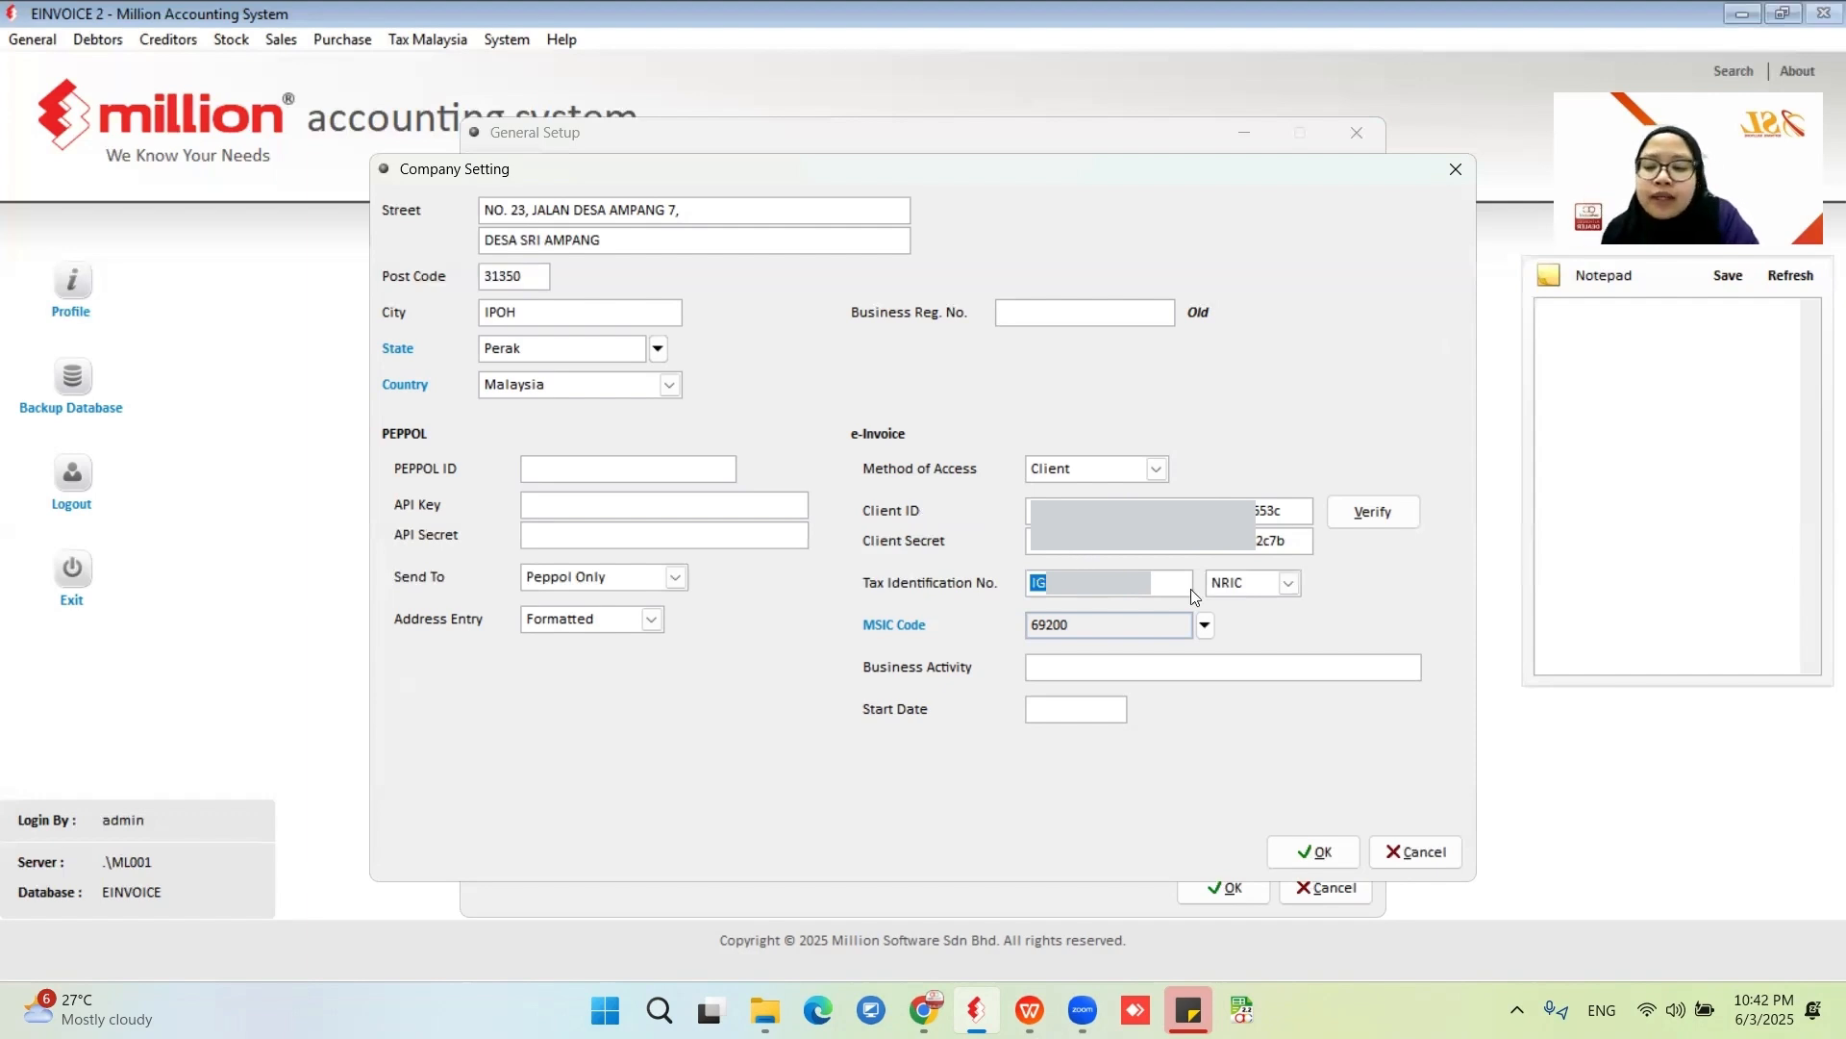
- Try BRN as the identification type beside the tax identification number and return it to NRIC
{"action": "left_click", "coordinate": [1289, 583]}
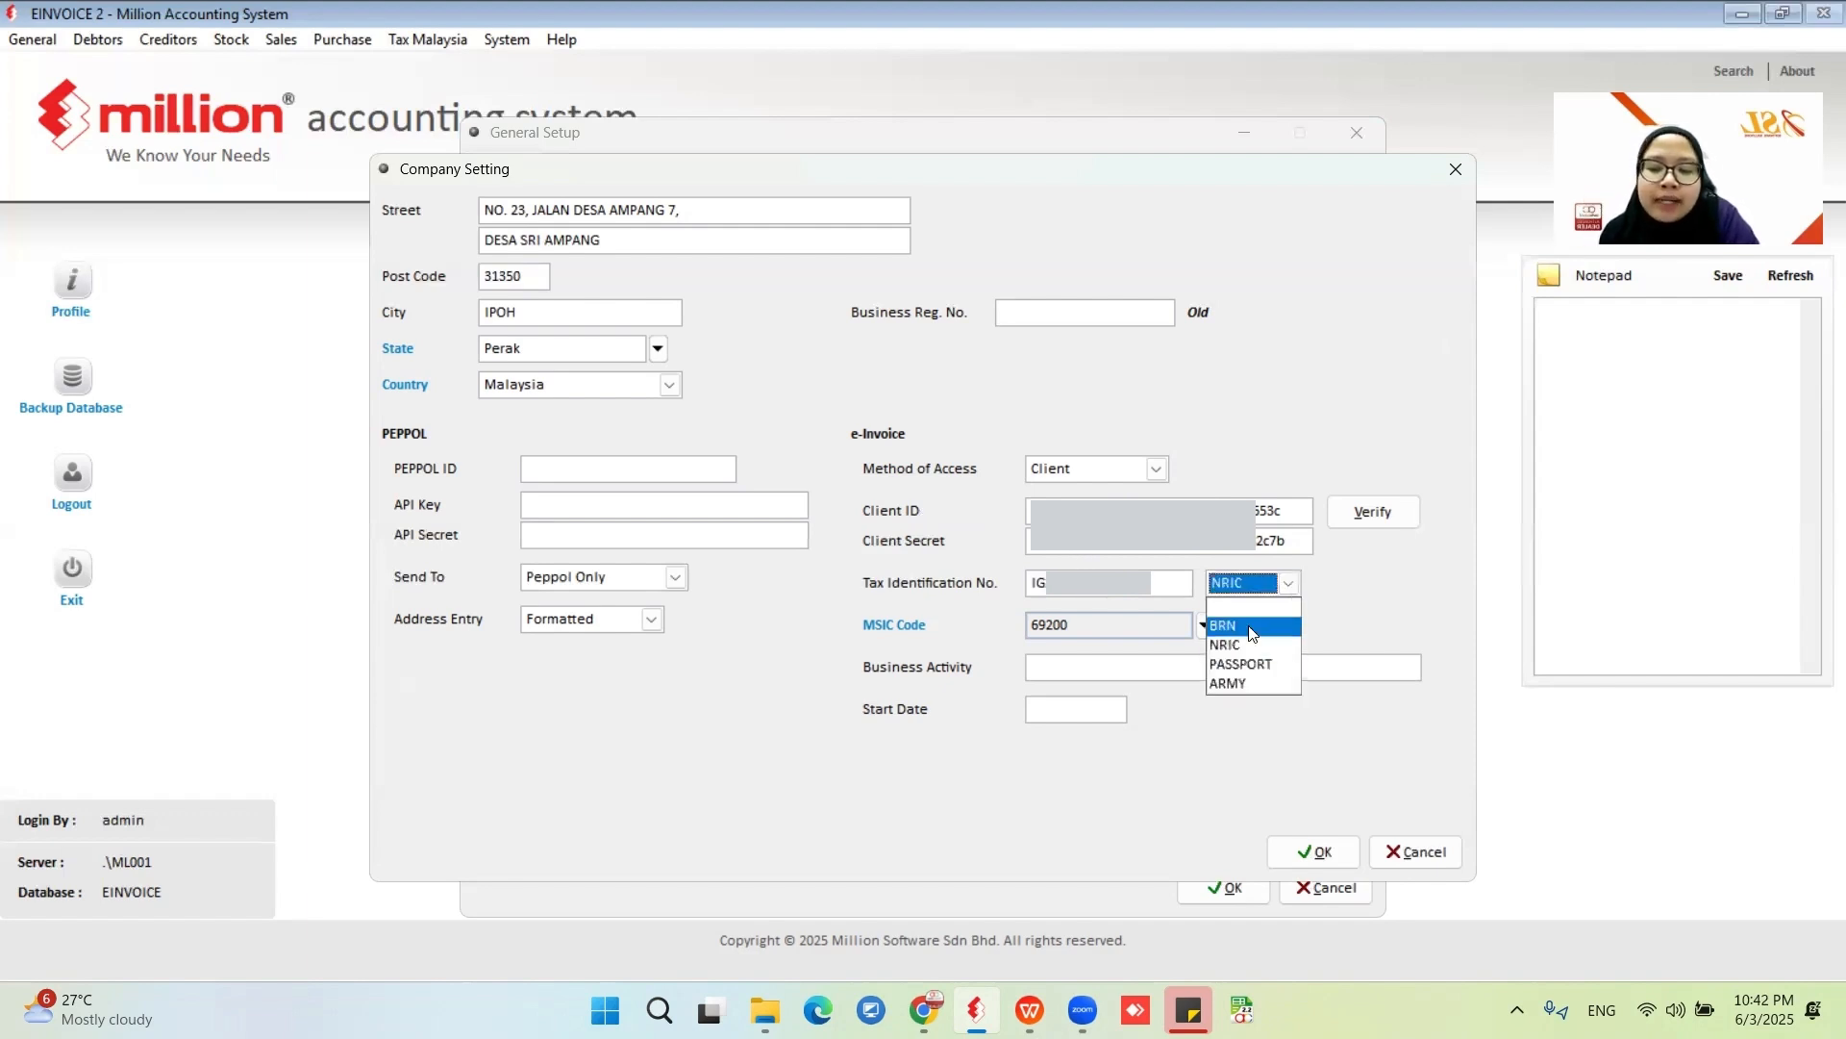
{"action": "left_click", "coordinate": [1252, 627]}
{"action": "left_click", "coordinate": [1279, 592]}
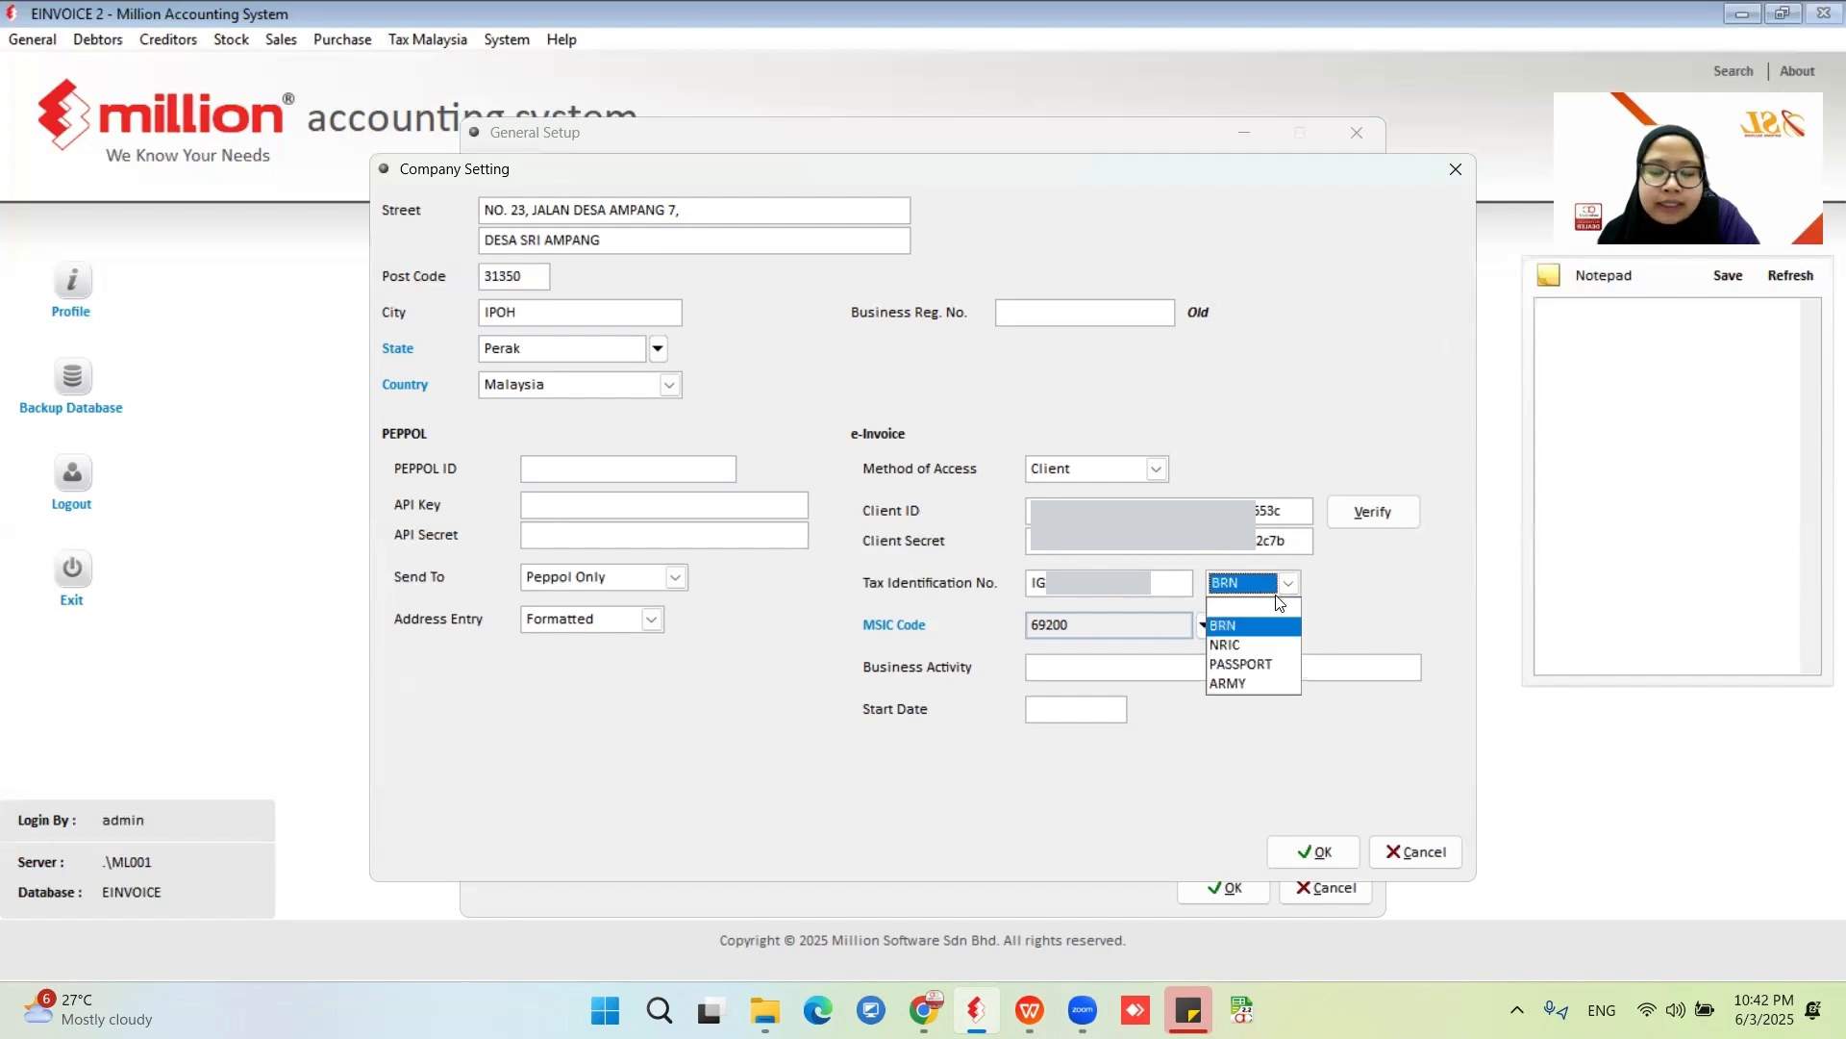
{"action": "left_click", "coordinate": [1373, 593]}
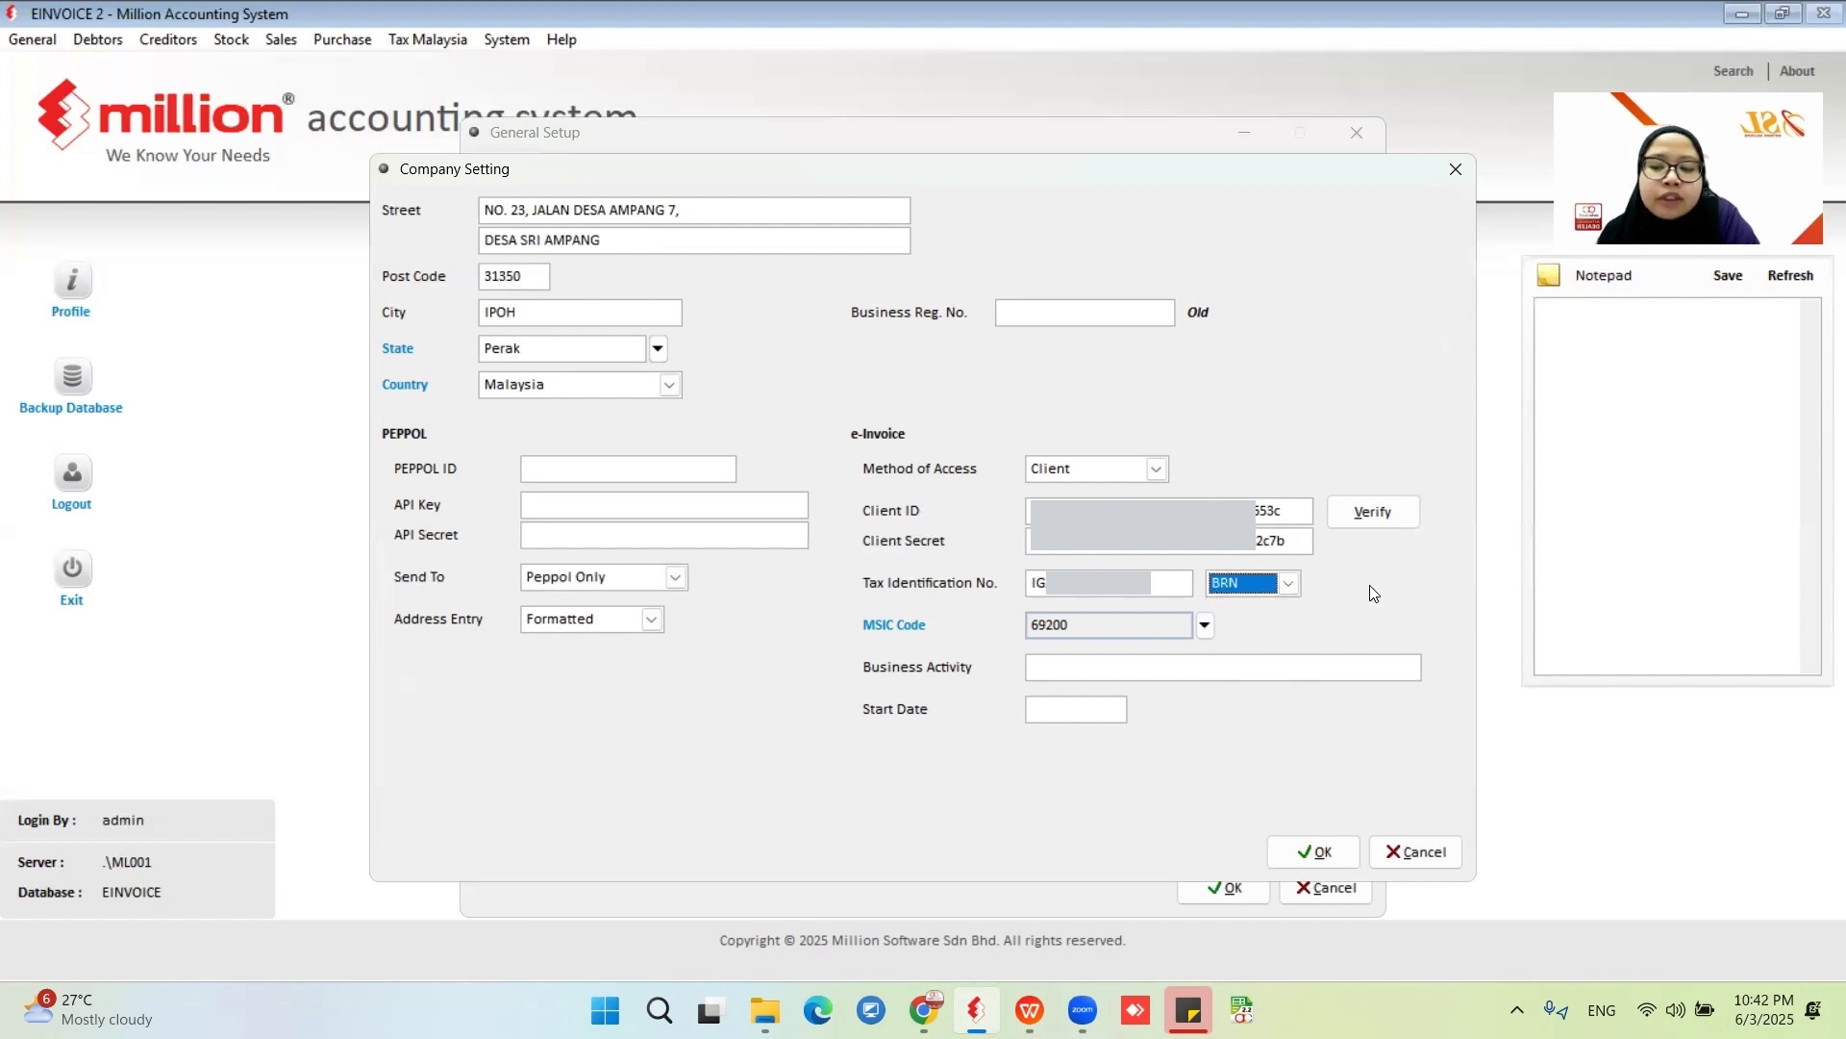
{"action": "left_click", "coordinate": [1289, 584]}
{"action": "left_click", "coordinate": [1235, 644]}
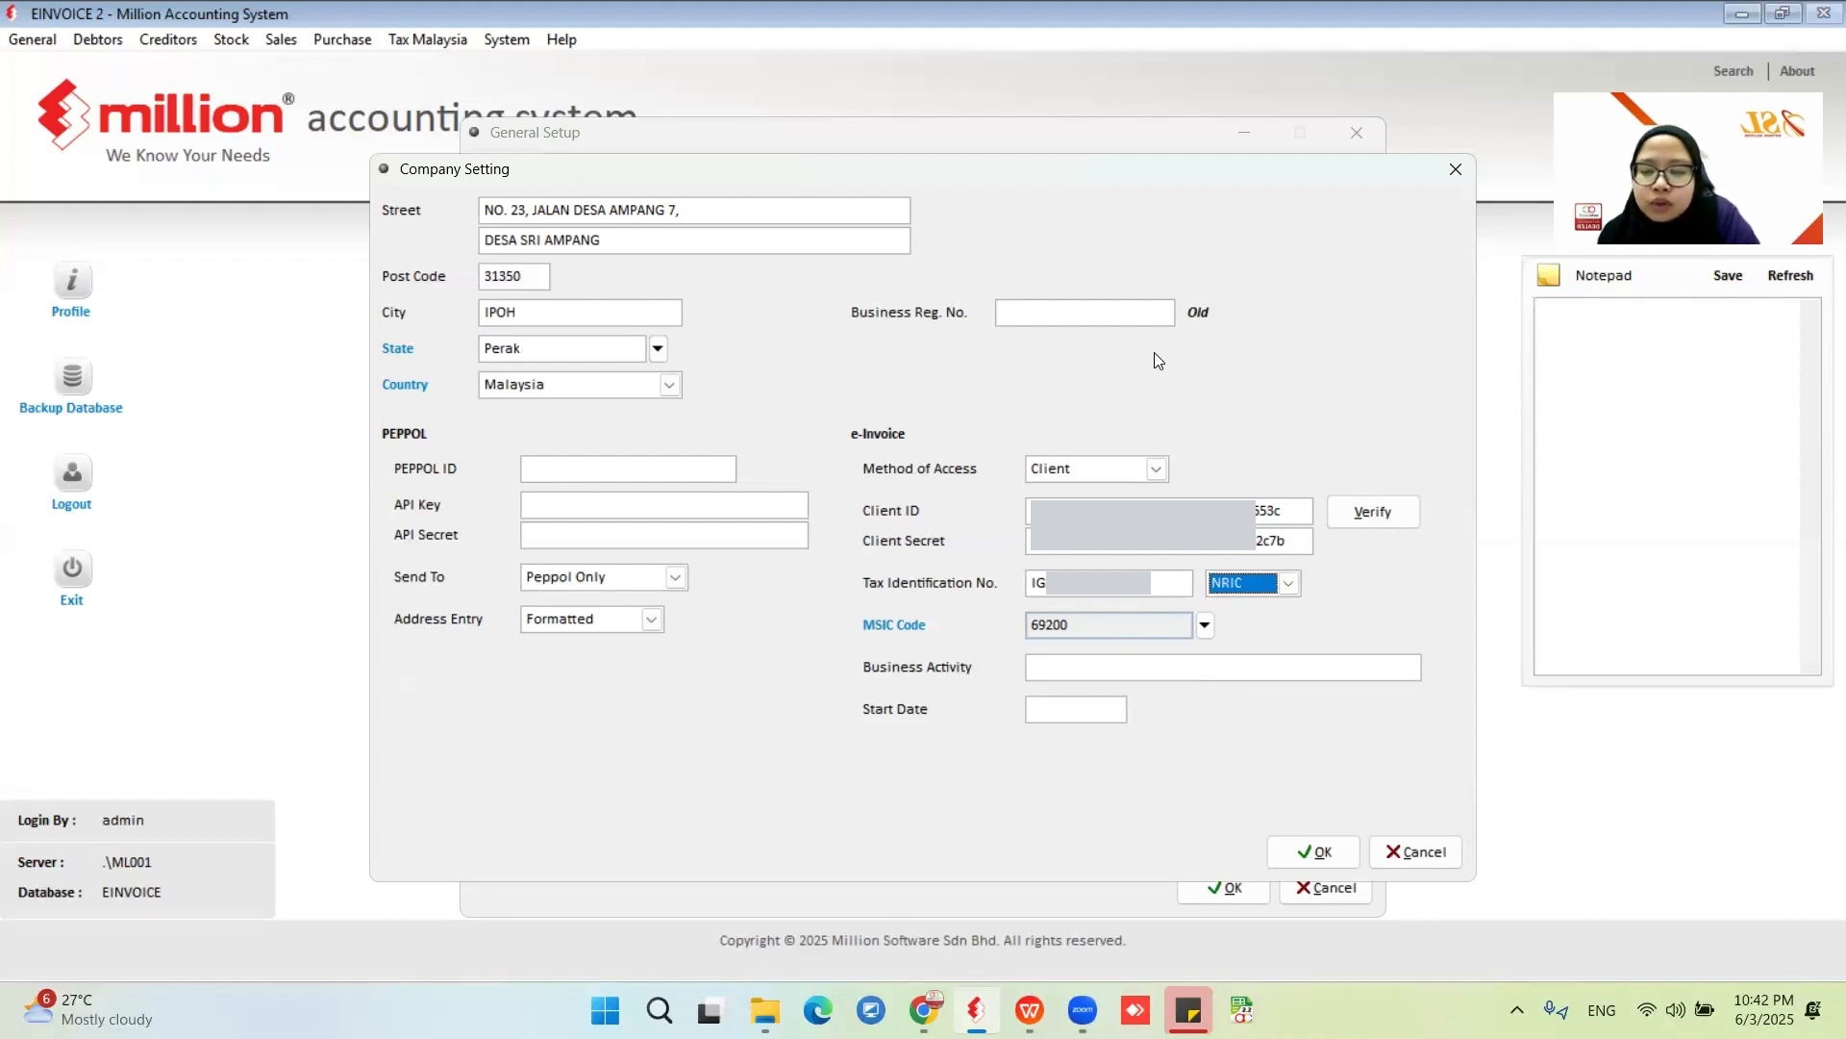
- Verify the e-Invoice Client ID and Client Secret, and enter ACCONTING as the business activity
{"action": "left_click", "coordinate": [1052, 315]}
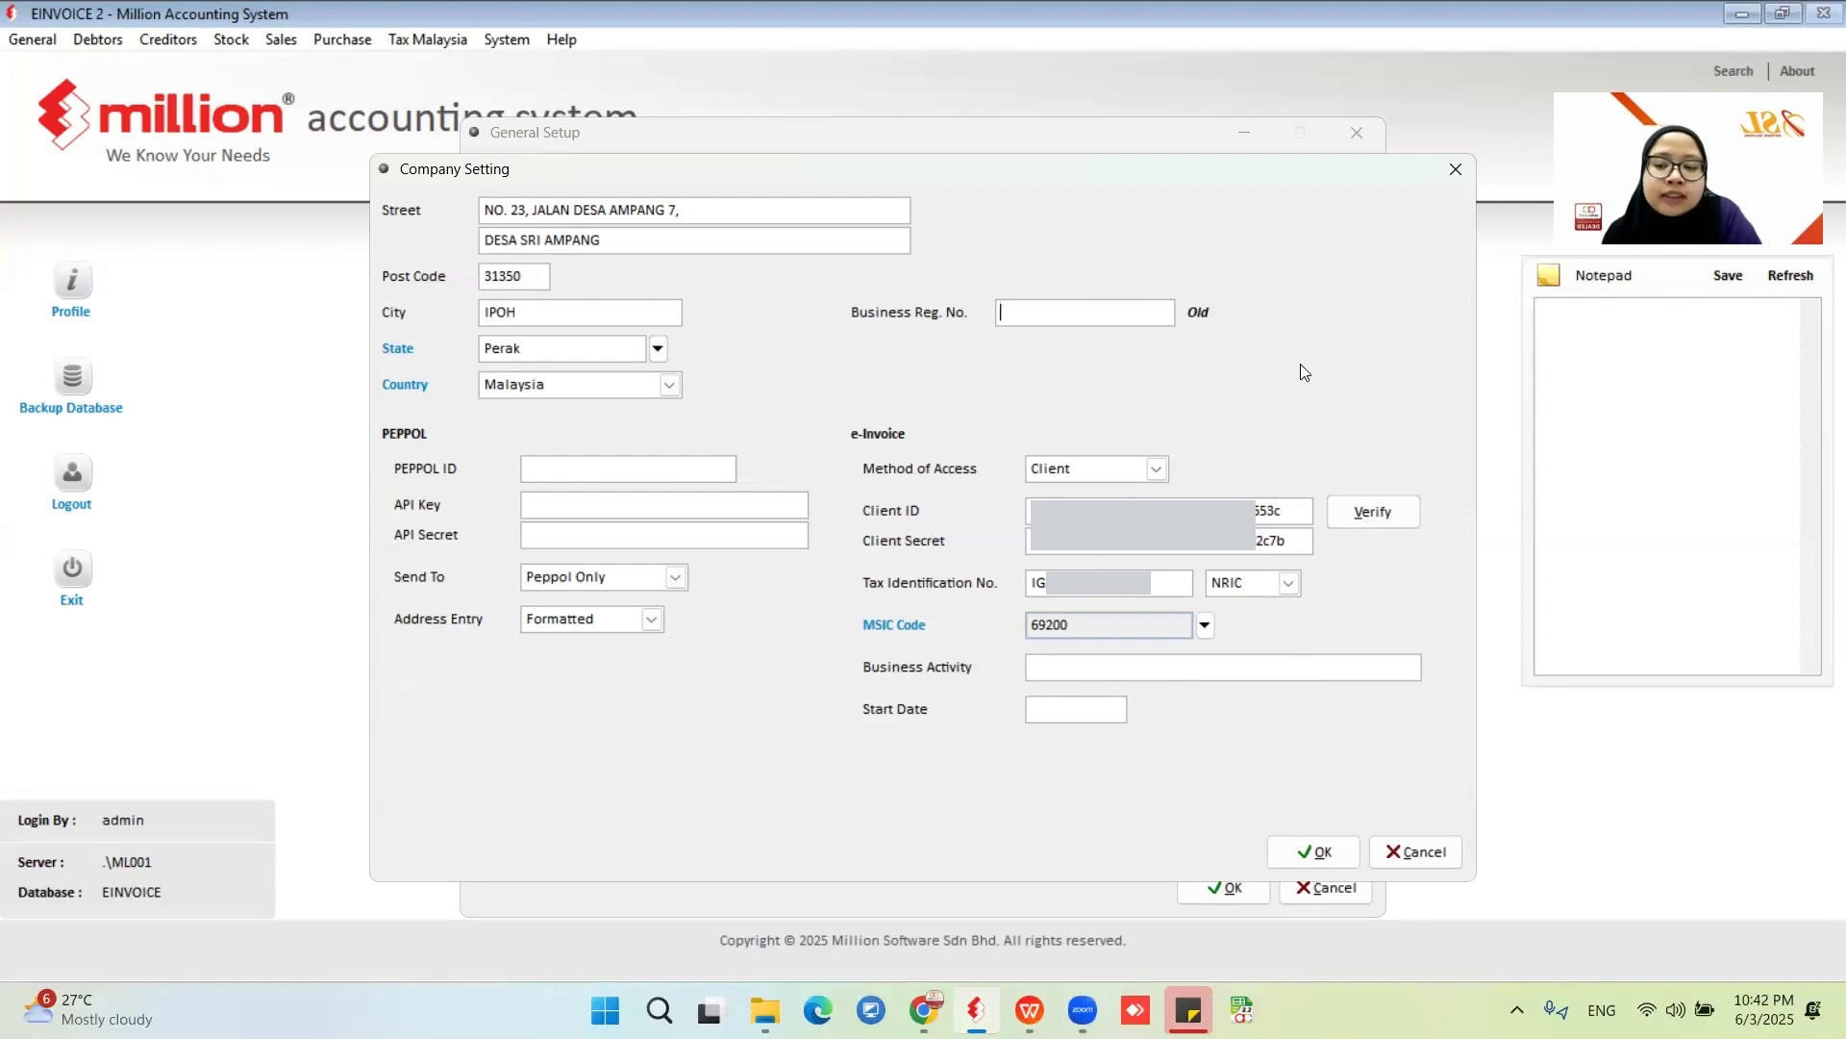
{"action": "left_click", "coordinate": [1369, 510]}
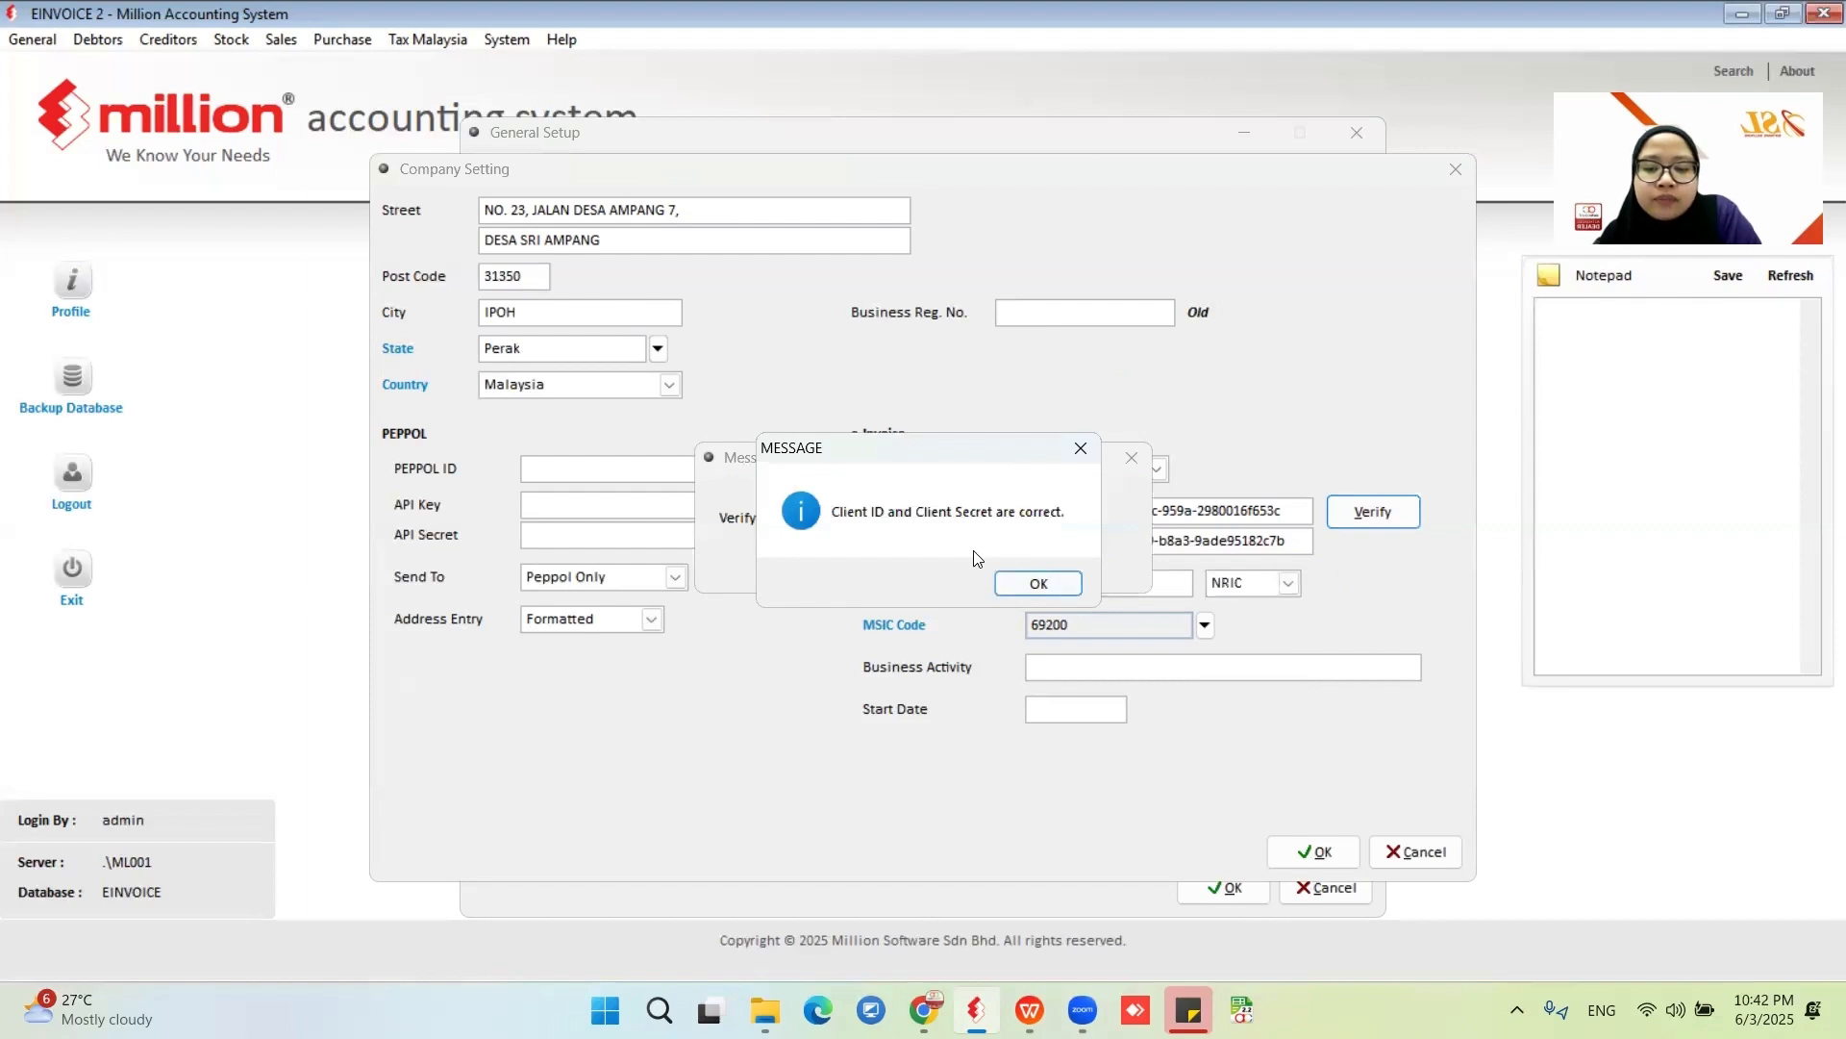
{"action": "left_click", "coordinate": [1039, 584]}
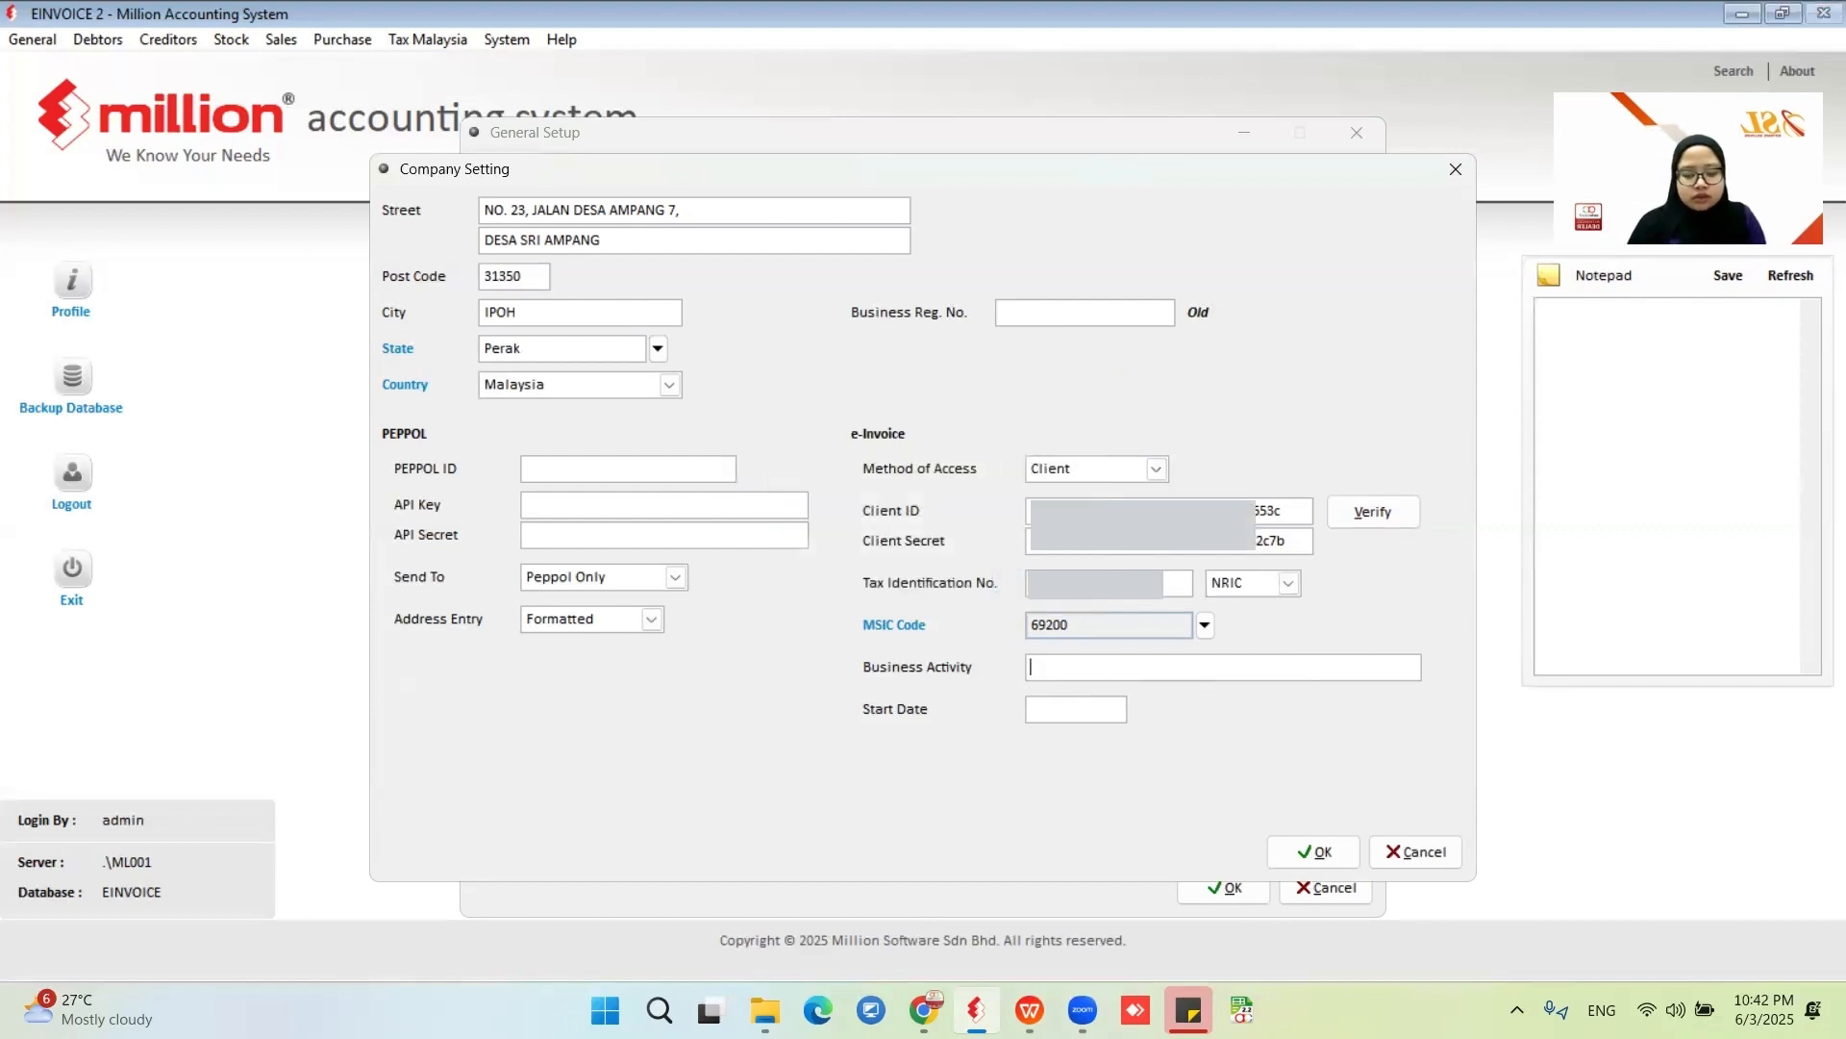
{"action": "type", "text": "ACCONTING"}
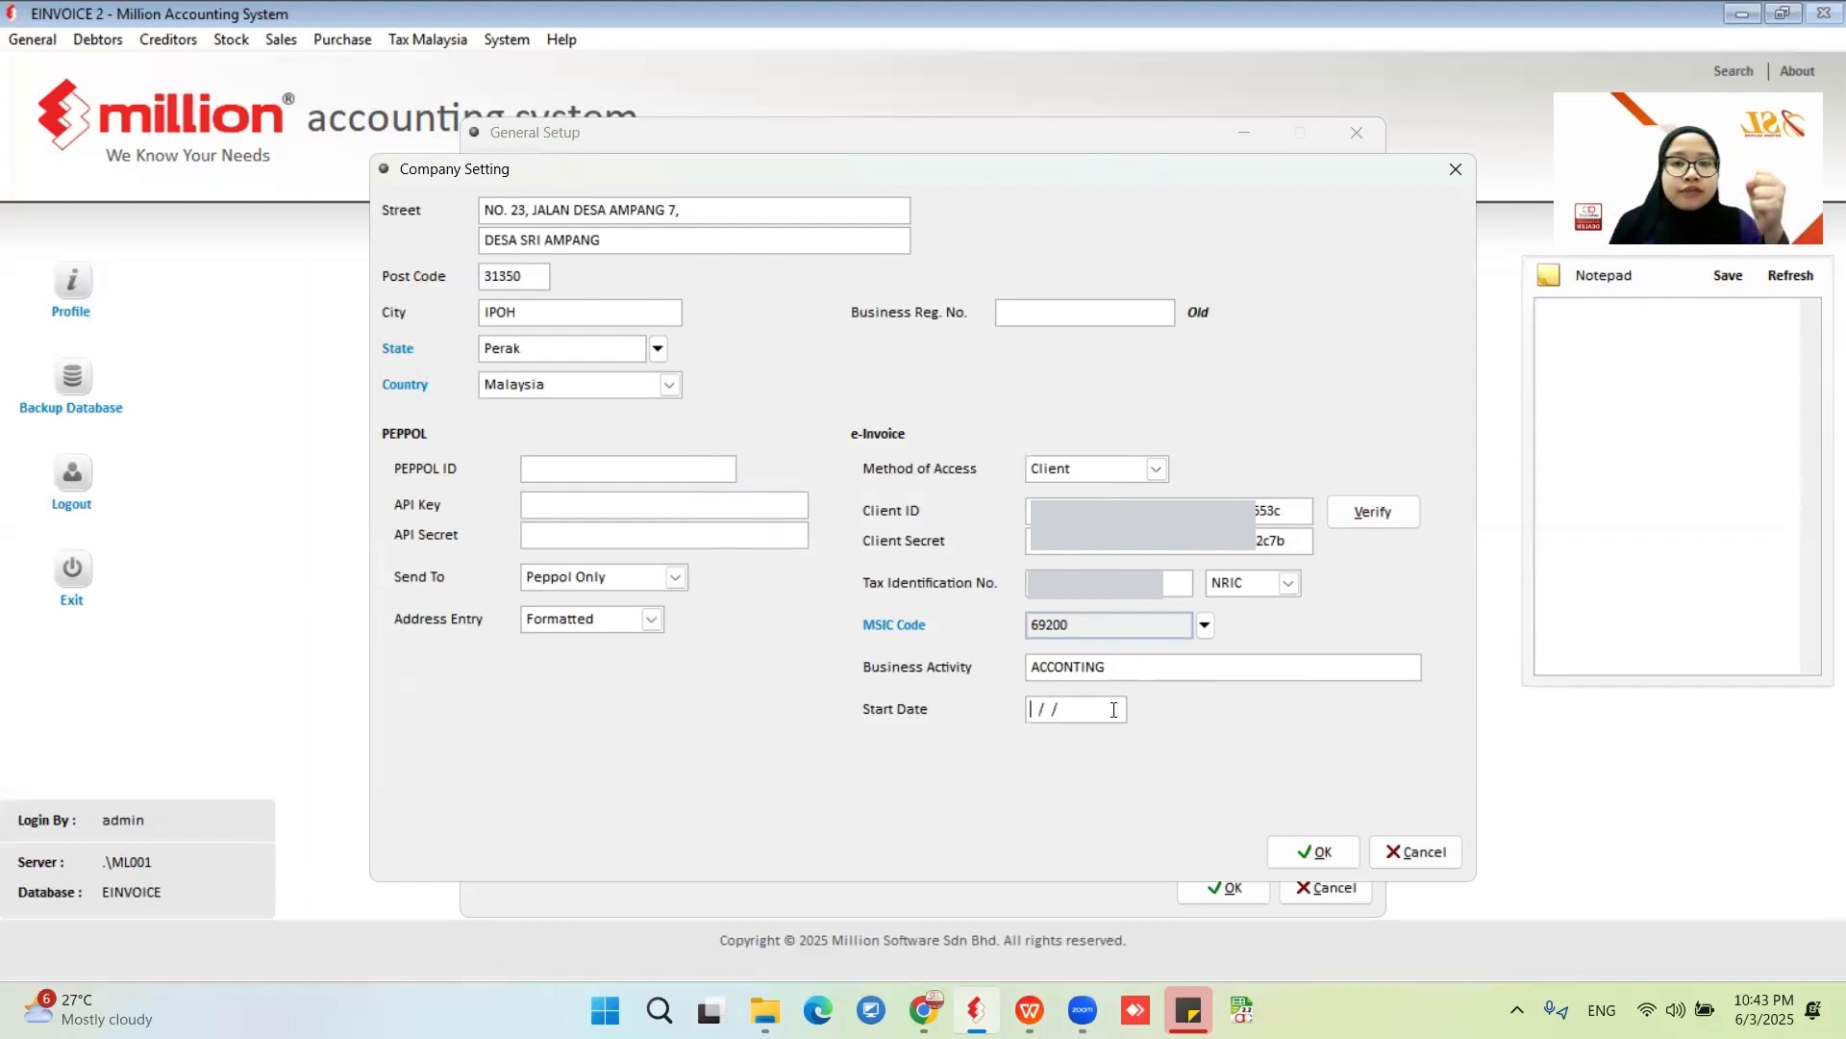
- Try 01/07/2025 and 01/01/2026 as the e-Invoice start date
{"action": "type", "text": "01/07/"}
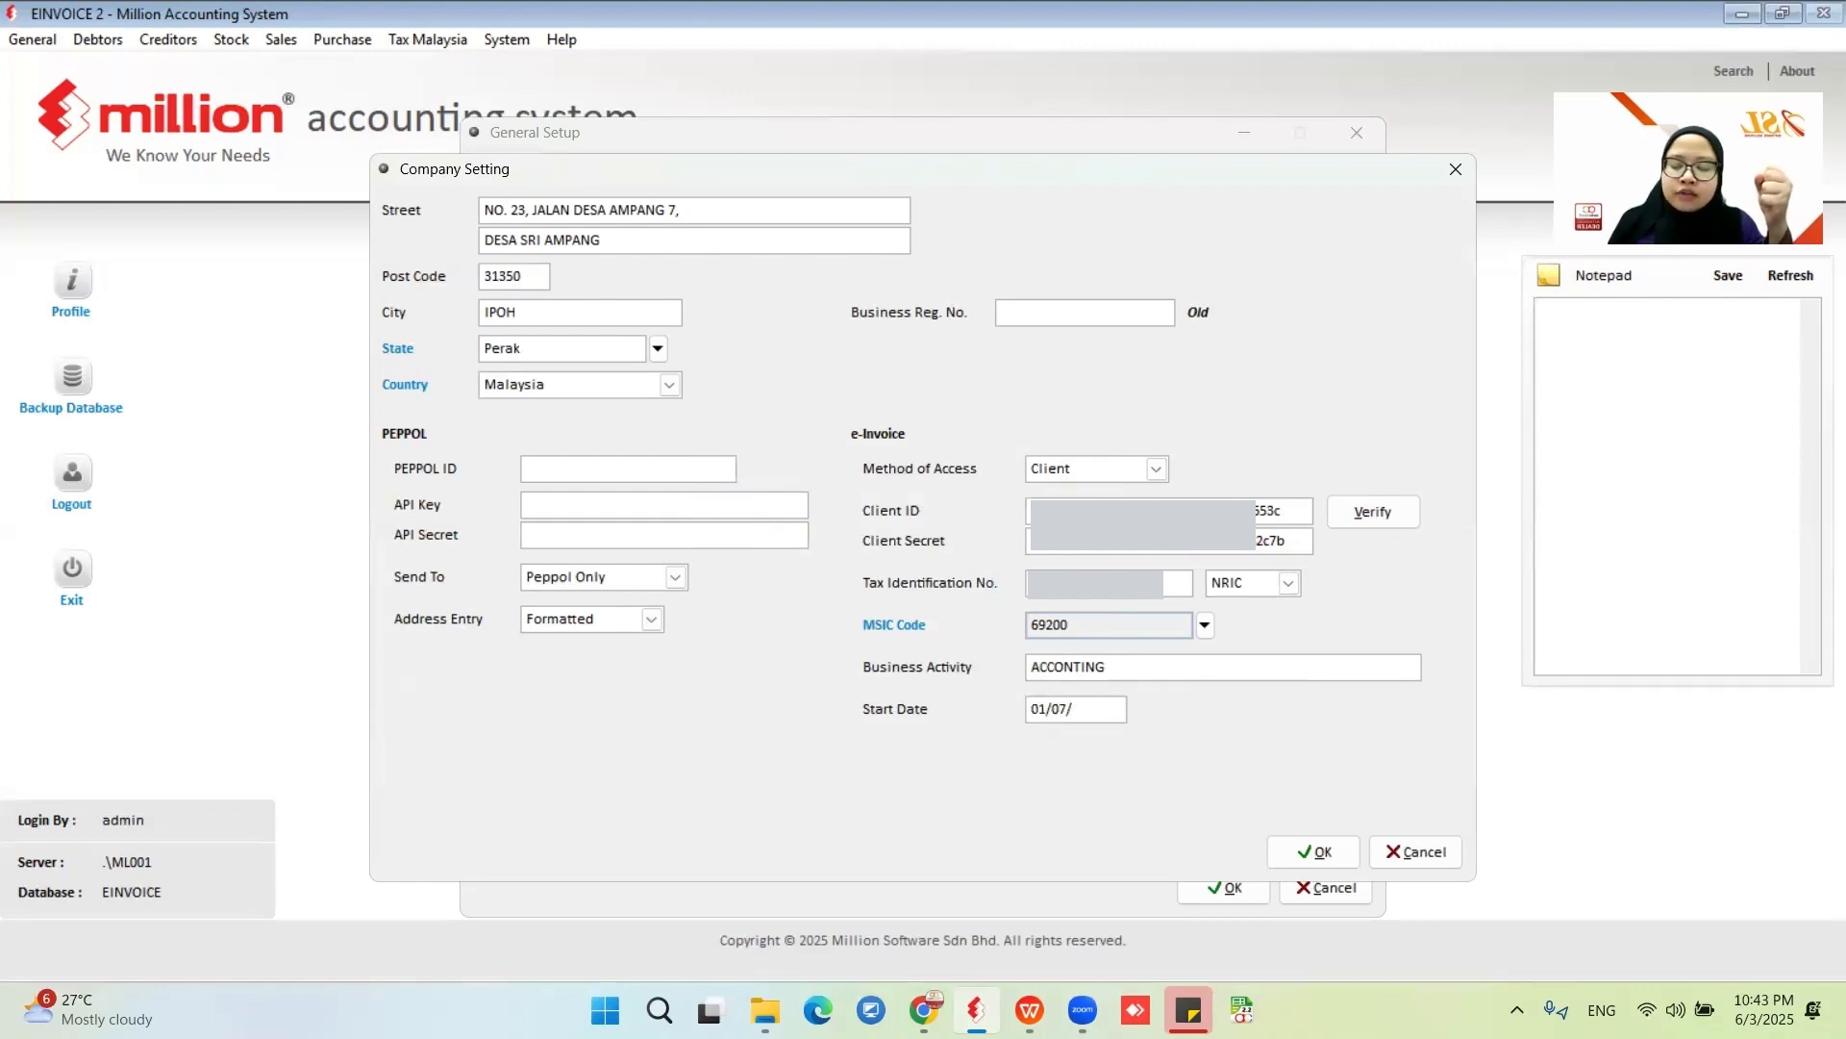
{"action": "type", "text": "2025"}
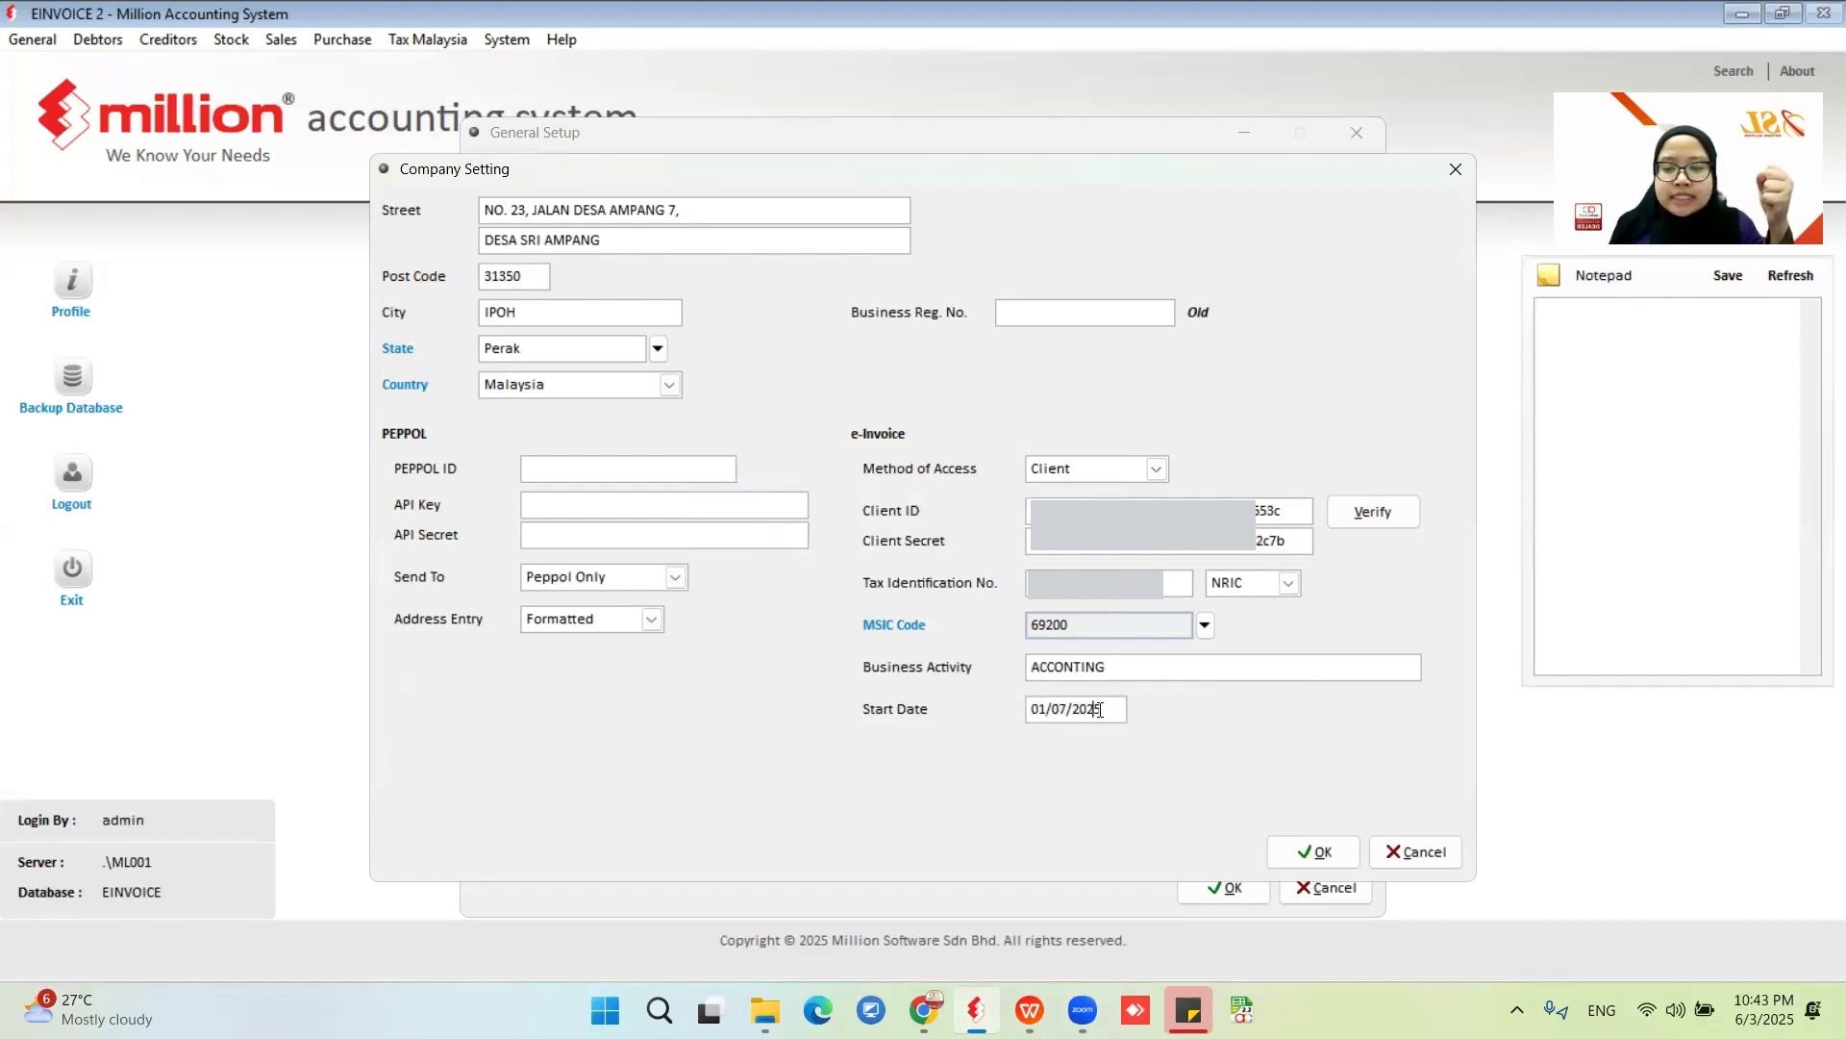
{"action": "left_click_drag", "start_coordinate": [1099, 709], "coordinate": [988, 720]}
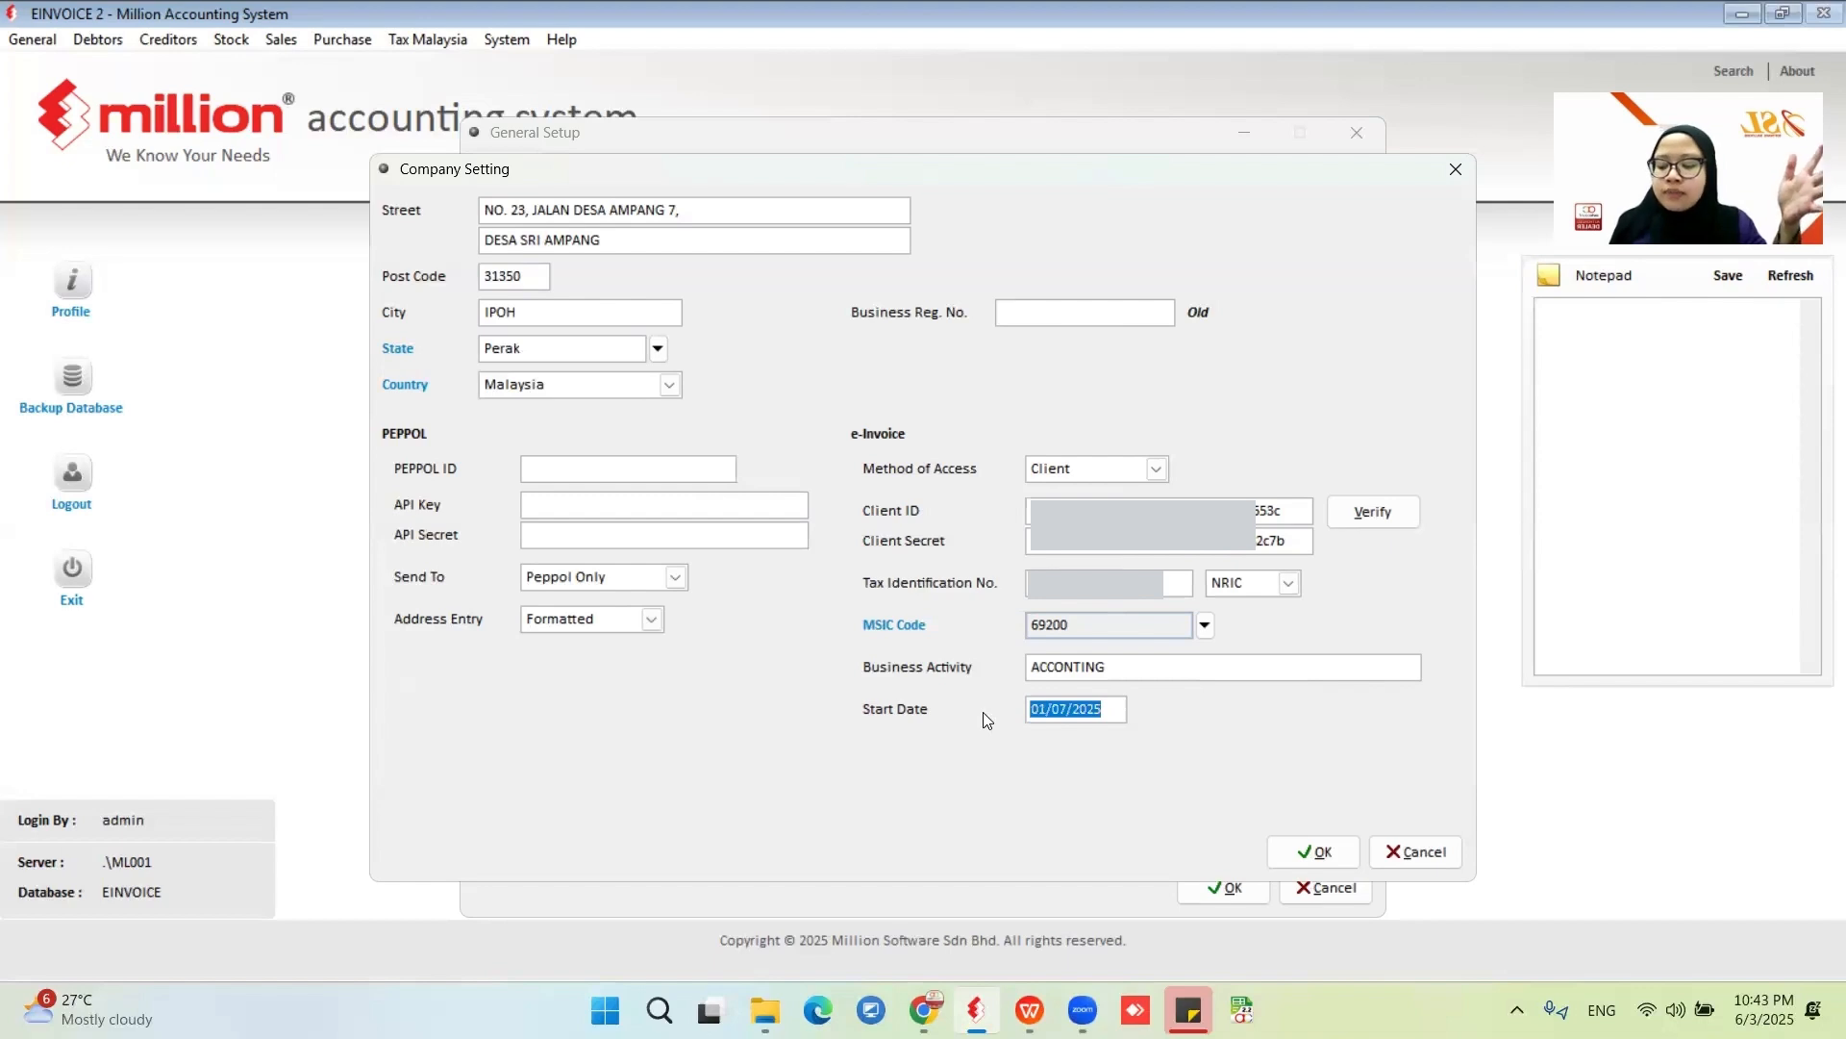
{"action": "key", "text": "BackSpace"}
{"action": "type", "text": "0101202"}
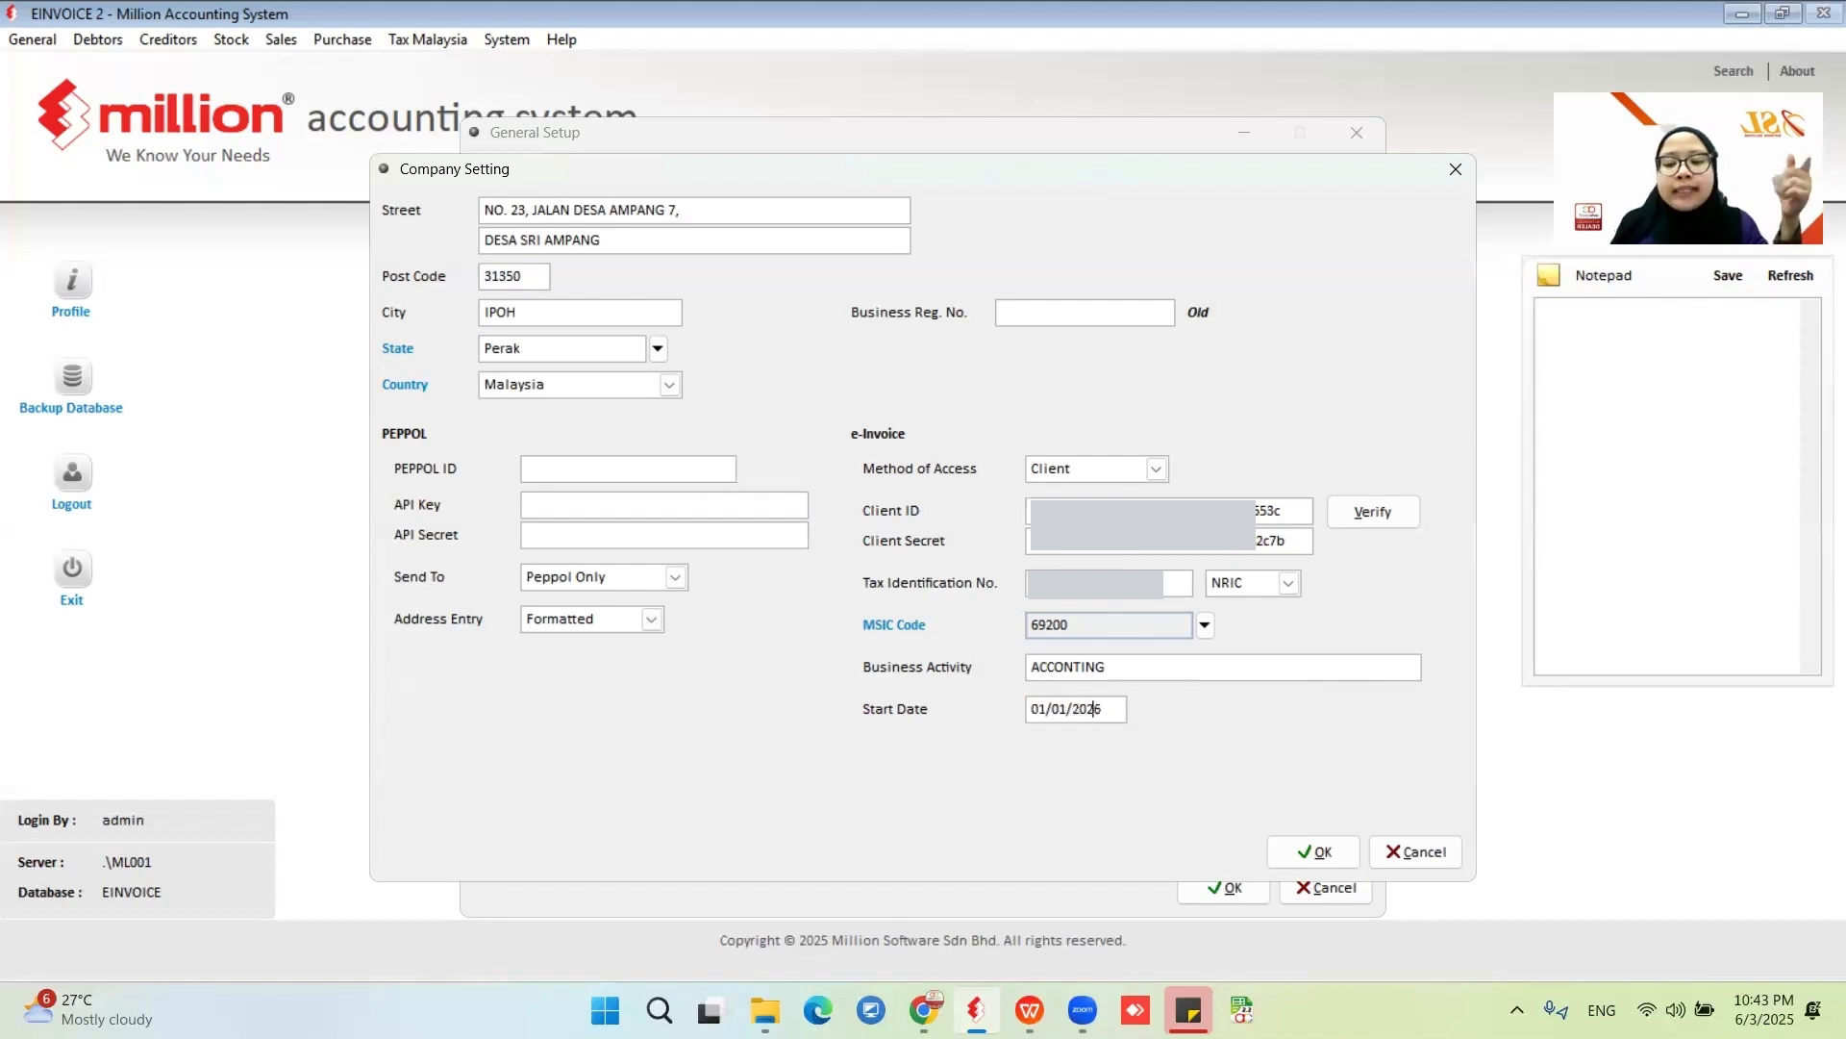
- Clear the e-Invoice start date and confirm the company settings
{"action": "left_click", "coordinate": [1123, 709]}
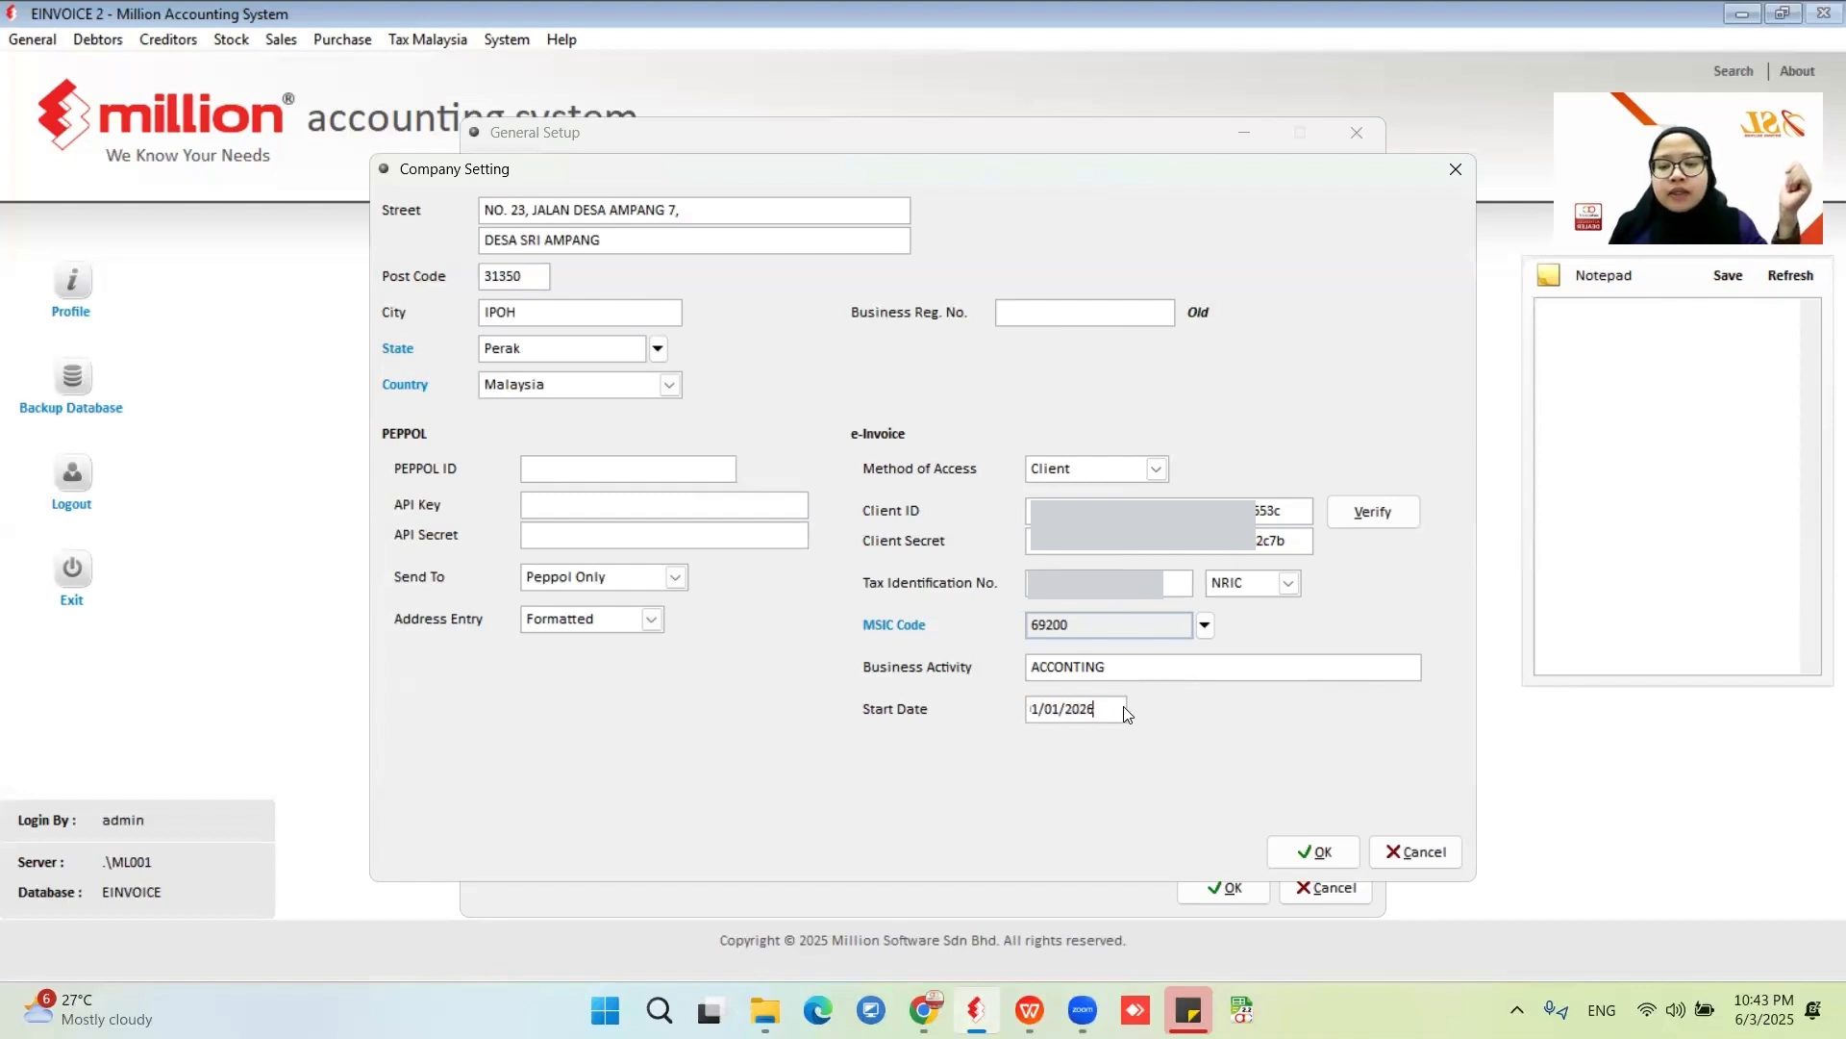
{"action": "left_click_drag", "start_coordinate": [1121, 710], "coordinate": [925, 709]}
{"action": "key", "text": "BackSpace"}
{"action": "type", "text": "0/ /"}
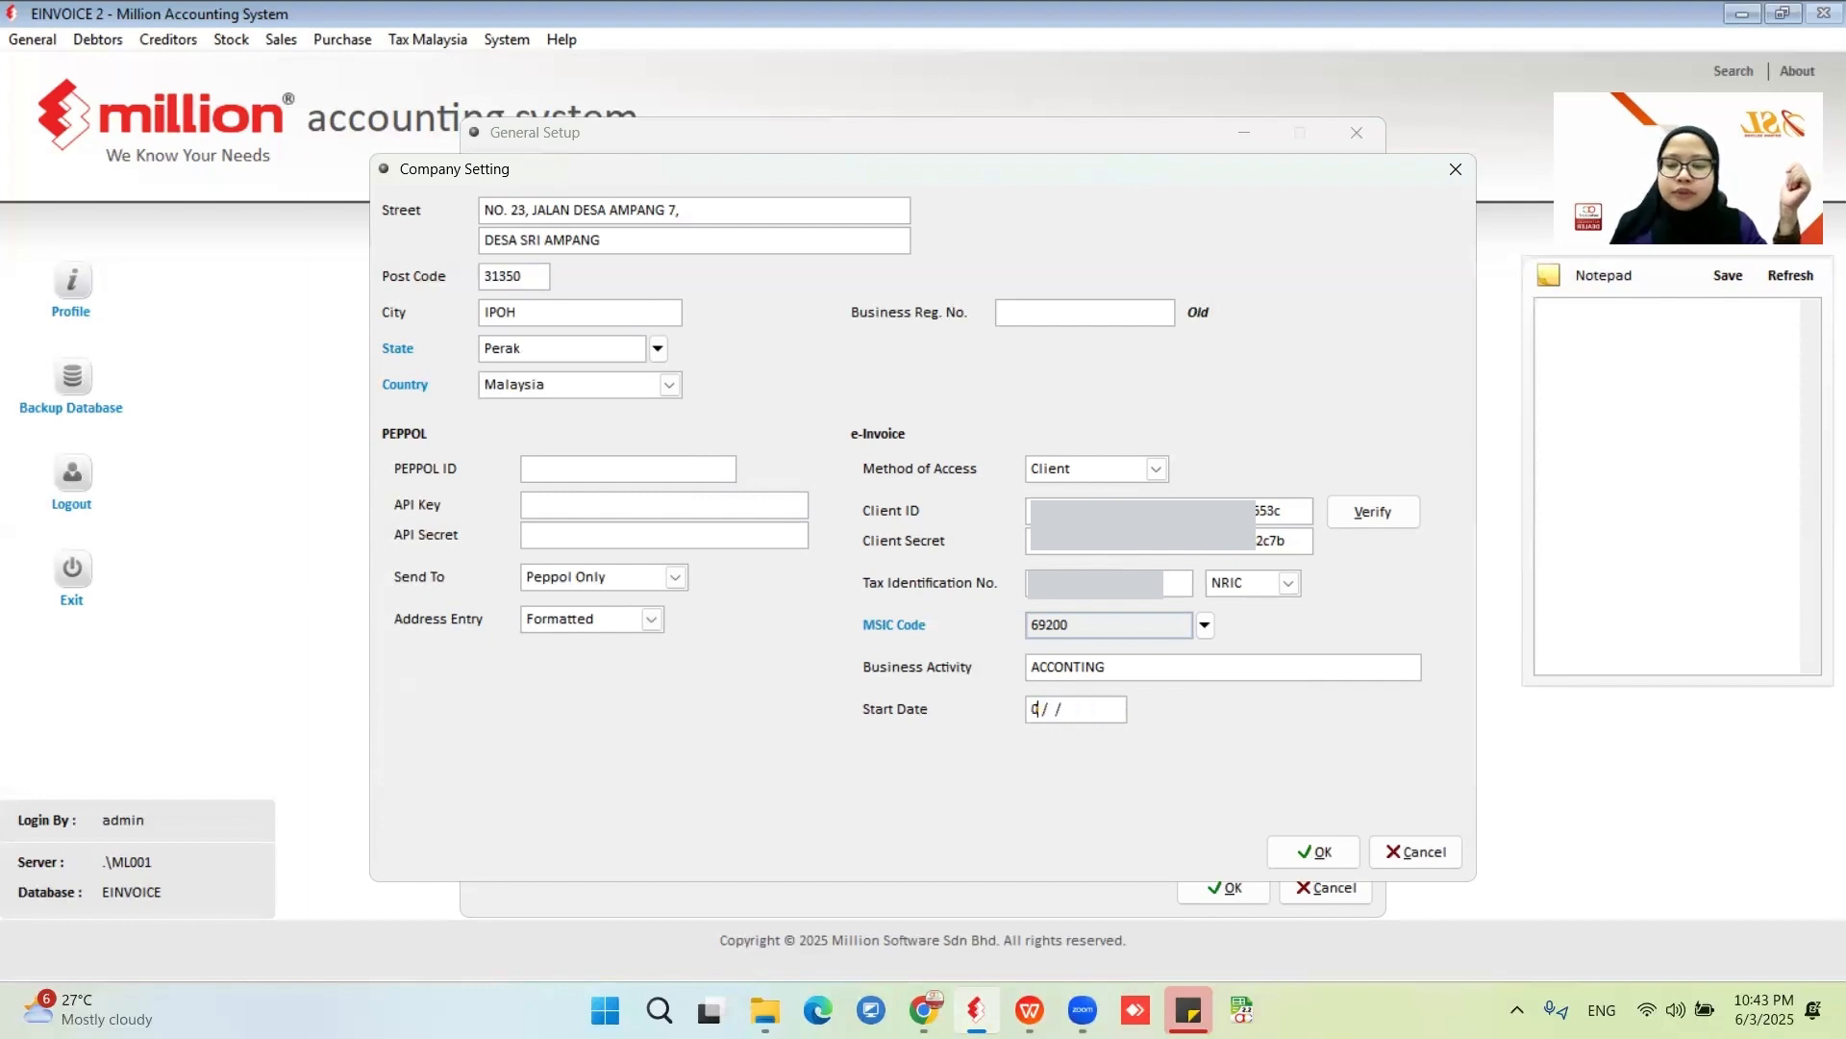
{"action": "key", "text": "BackSpace"}
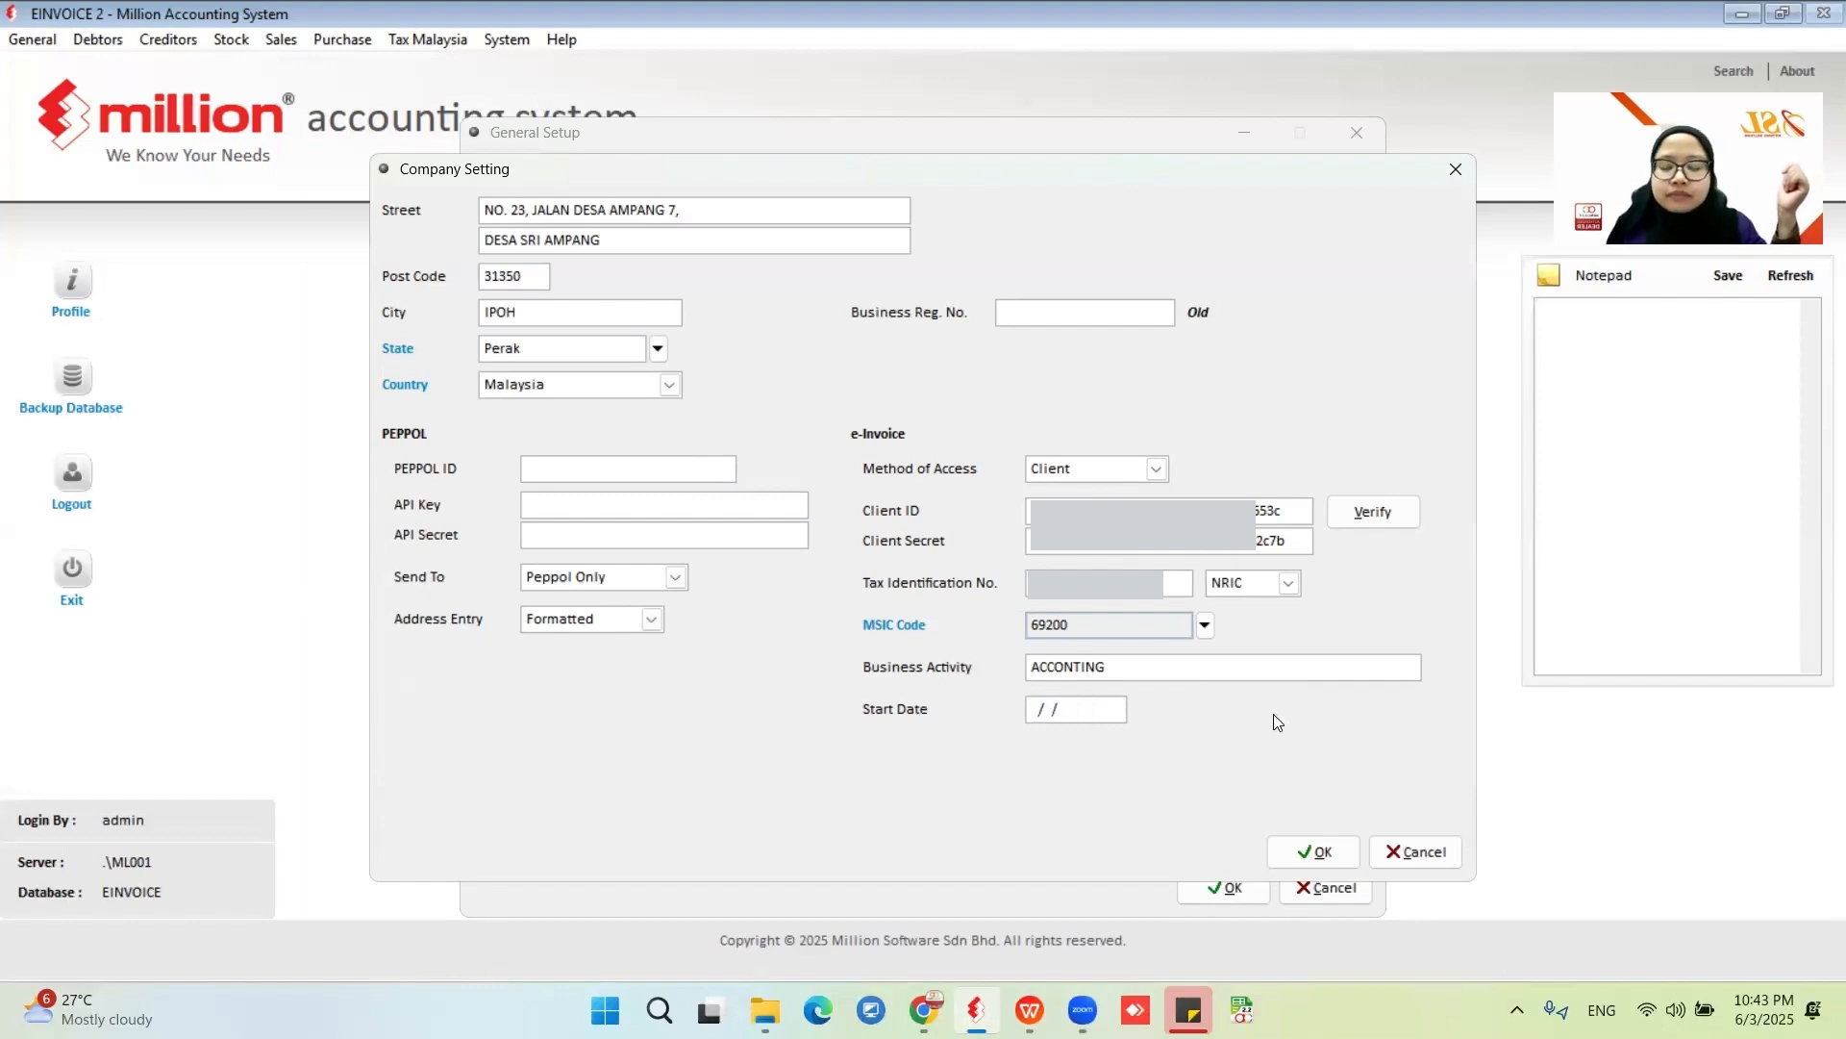
{"action": "left_click", "coordinate": [1314, 851]}
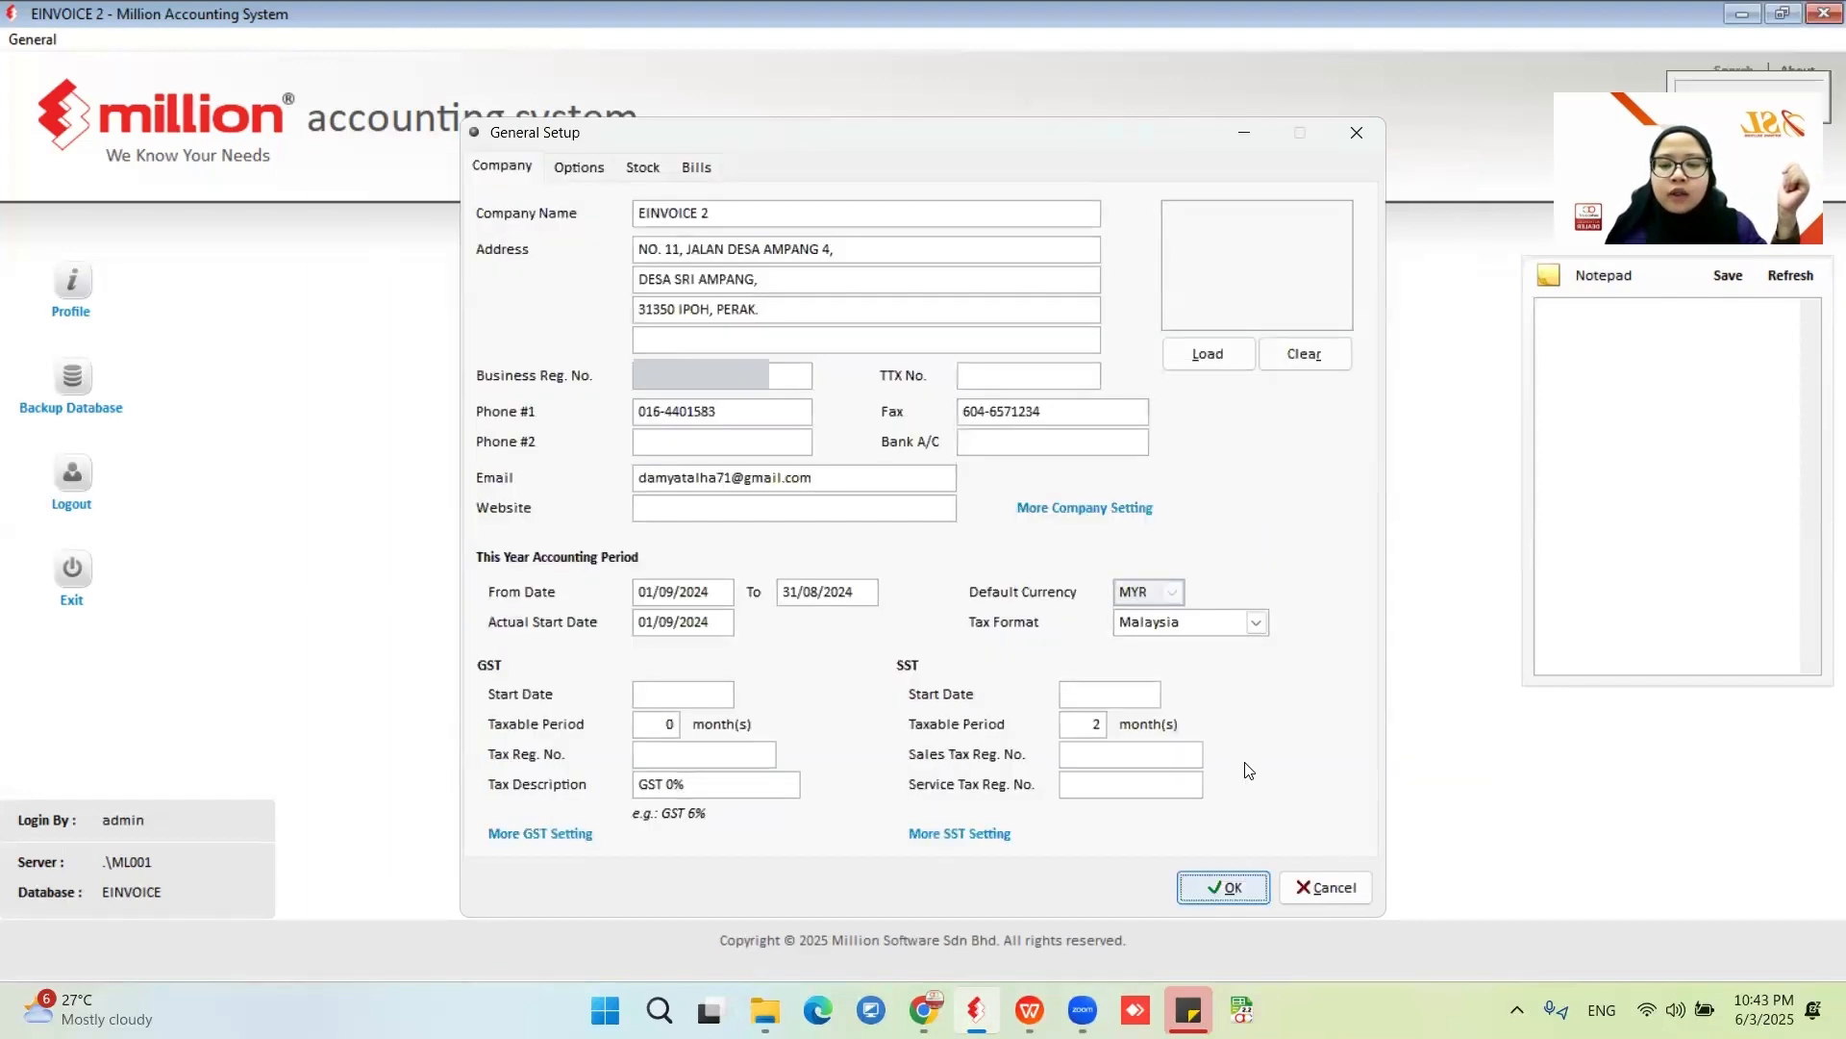